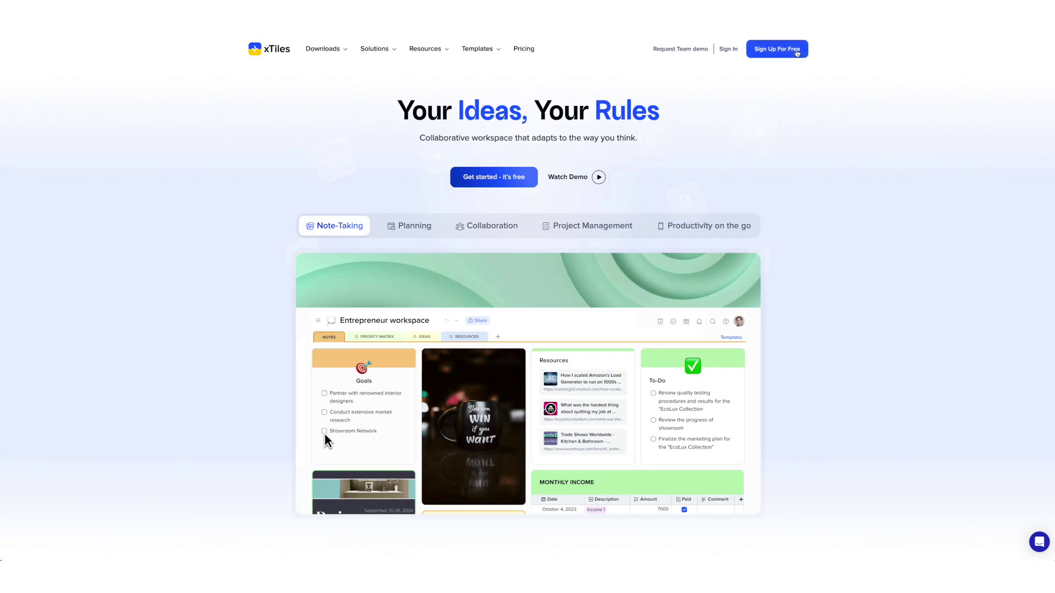
Sign up for xTiles with a Google account and confirm the sign-in
click(797, 53)
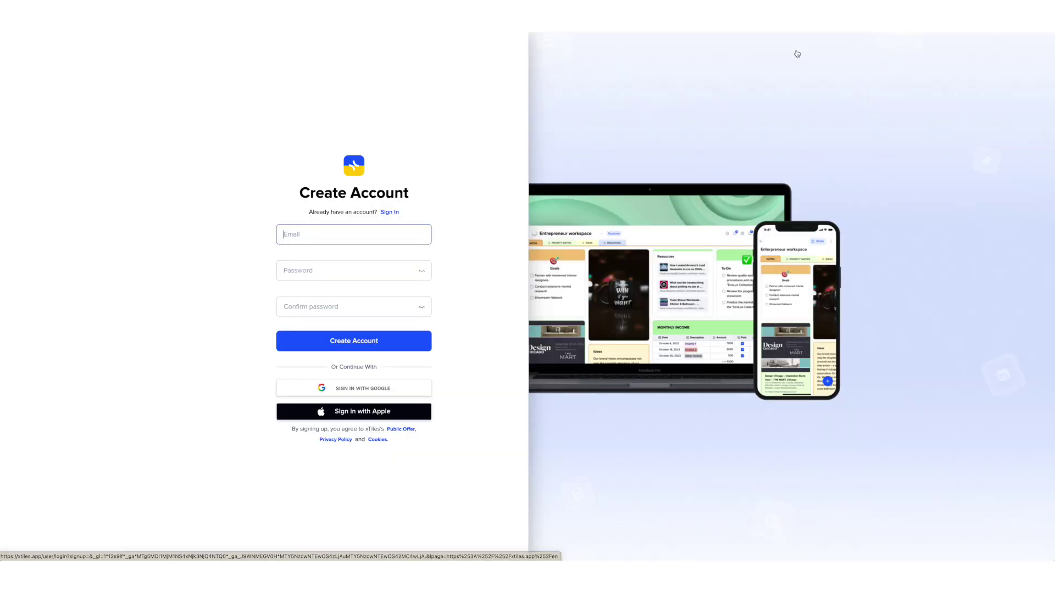
click(378, 394)
click(617, 297)
click(632, 363)
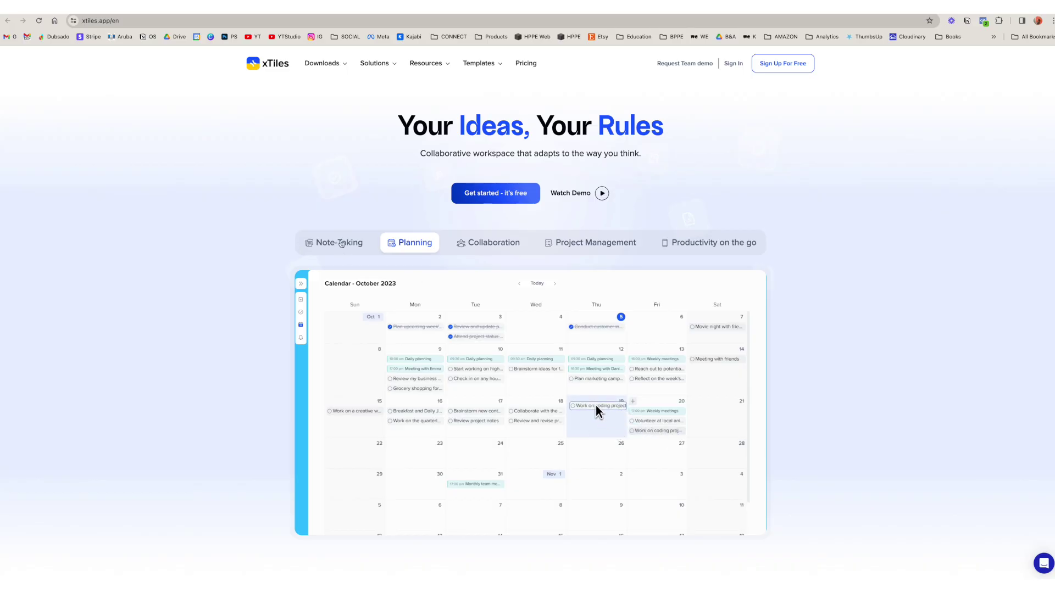
Preview the Note-Taking, Planning, Collaboration, Project Management and Productivity on the go demos
click(341, 243)
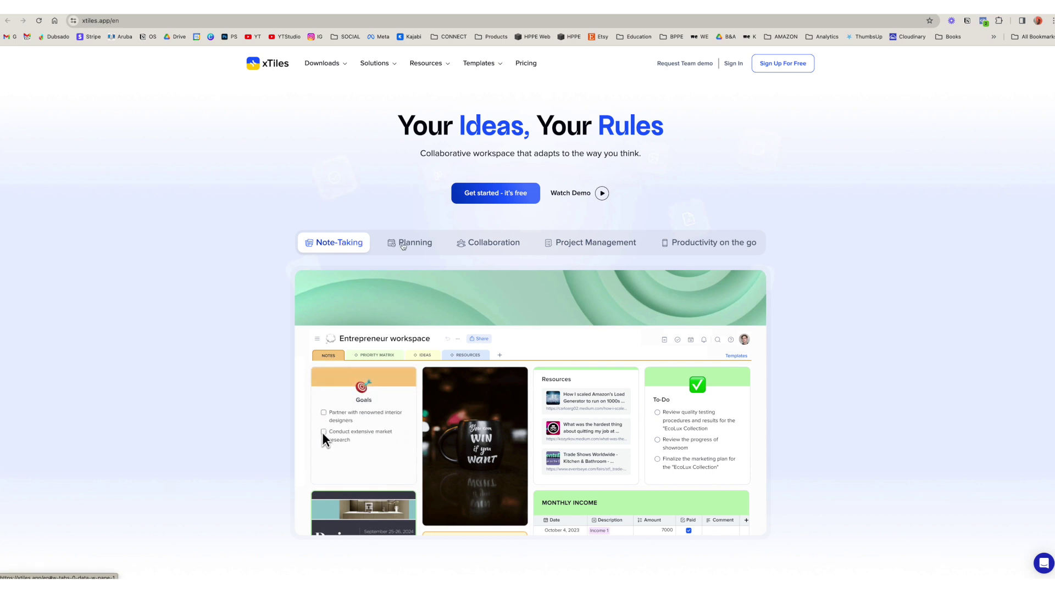
click(403, 246)
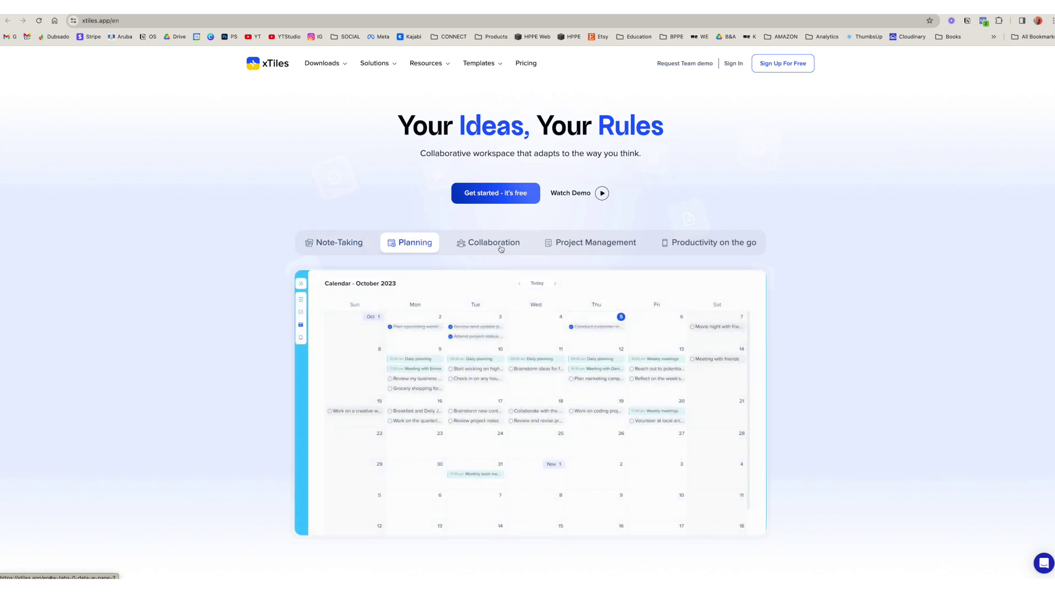
click(501, 248)
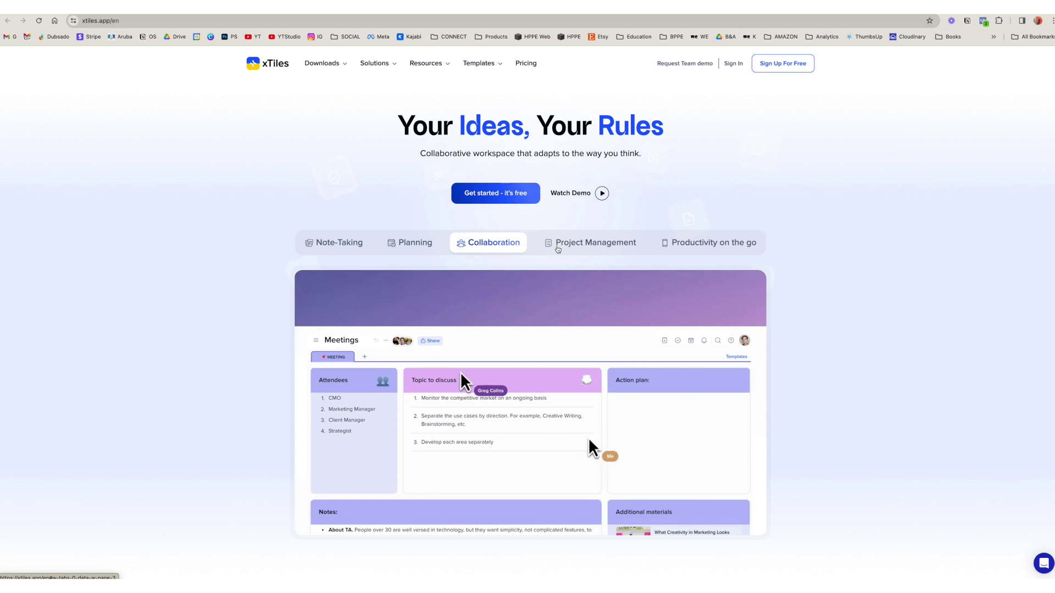
click(599, 249)
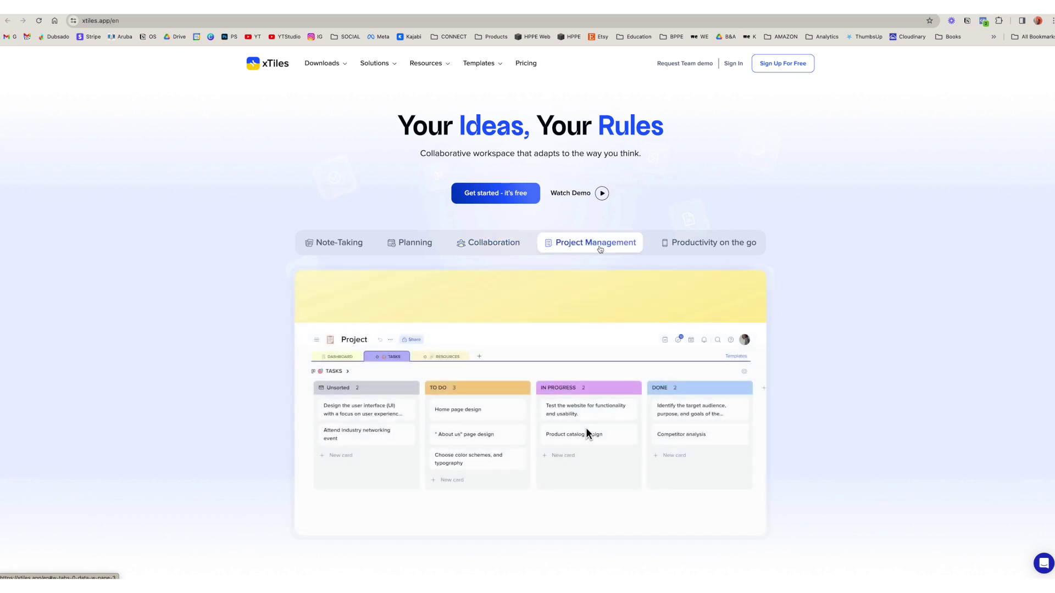
click(695, 246)
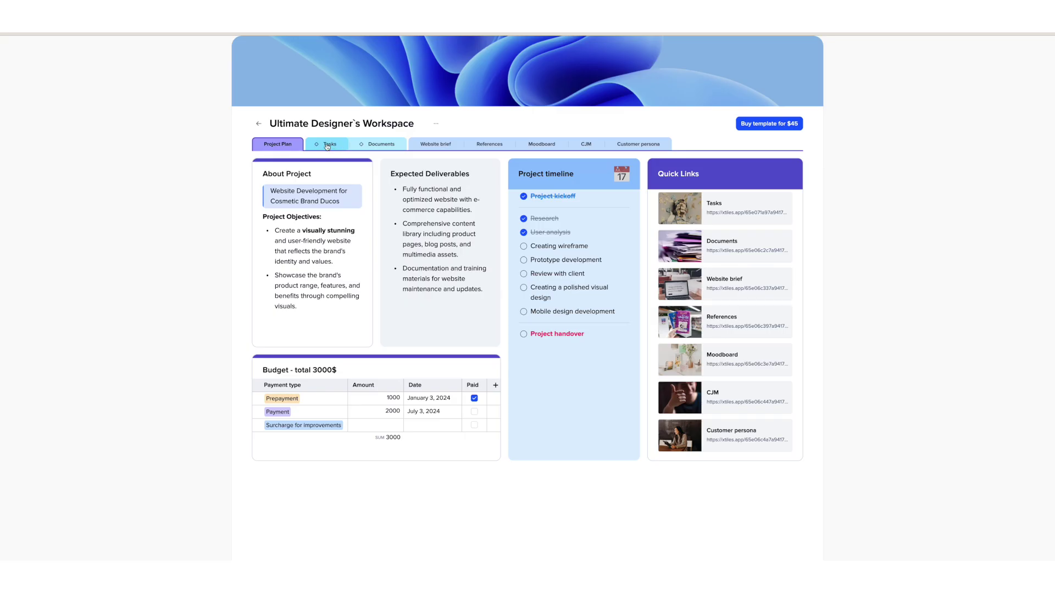
Browse the Tasks, Documents, Website brief, References, Moodboard, CJM and Customer persona pages
click(327, 145)
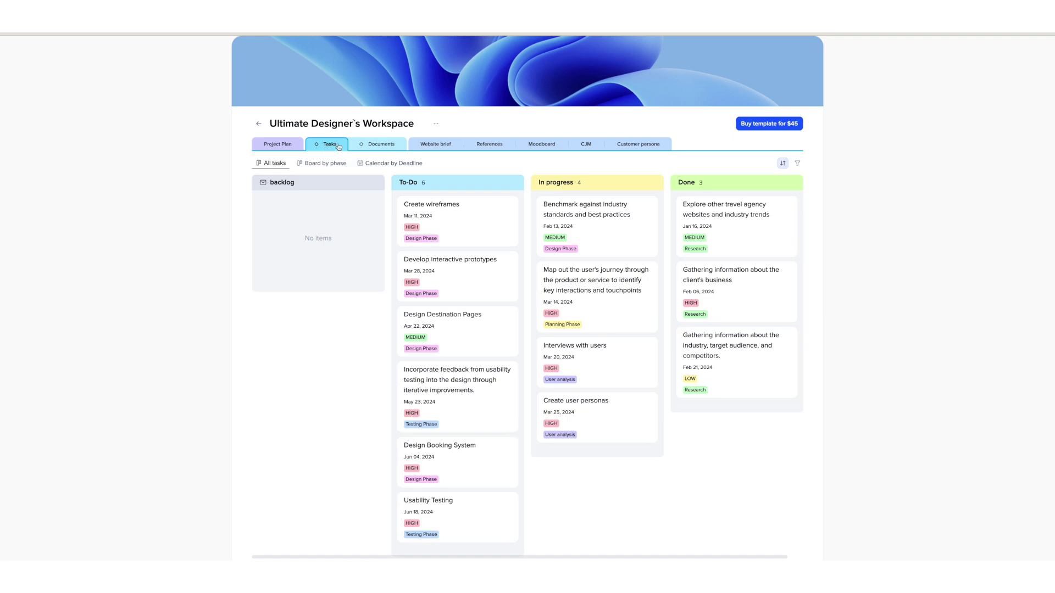
click(377, 145)
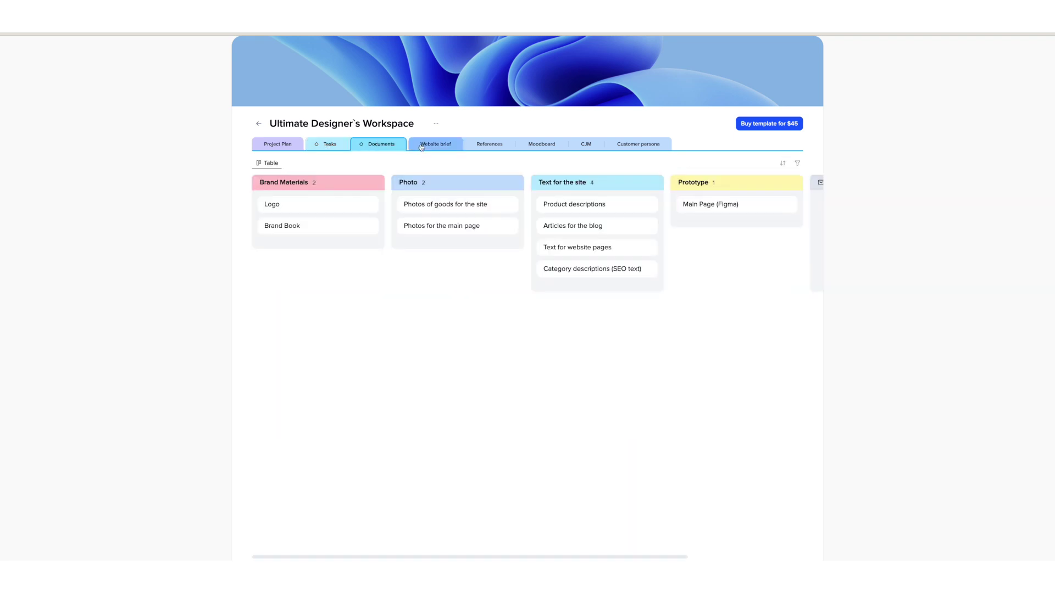
click(439, 146)
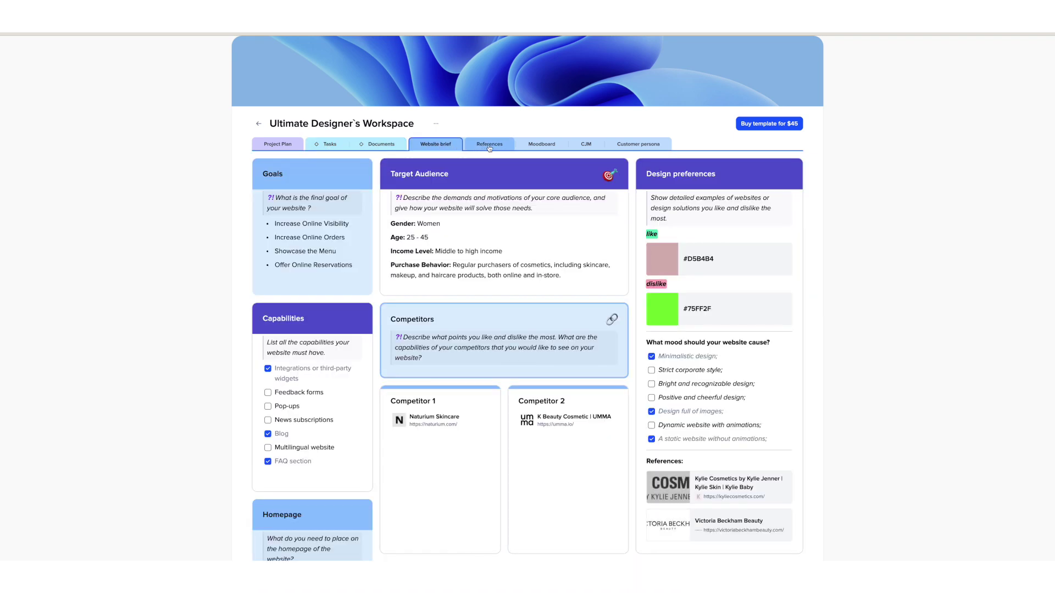
click(489, 146)
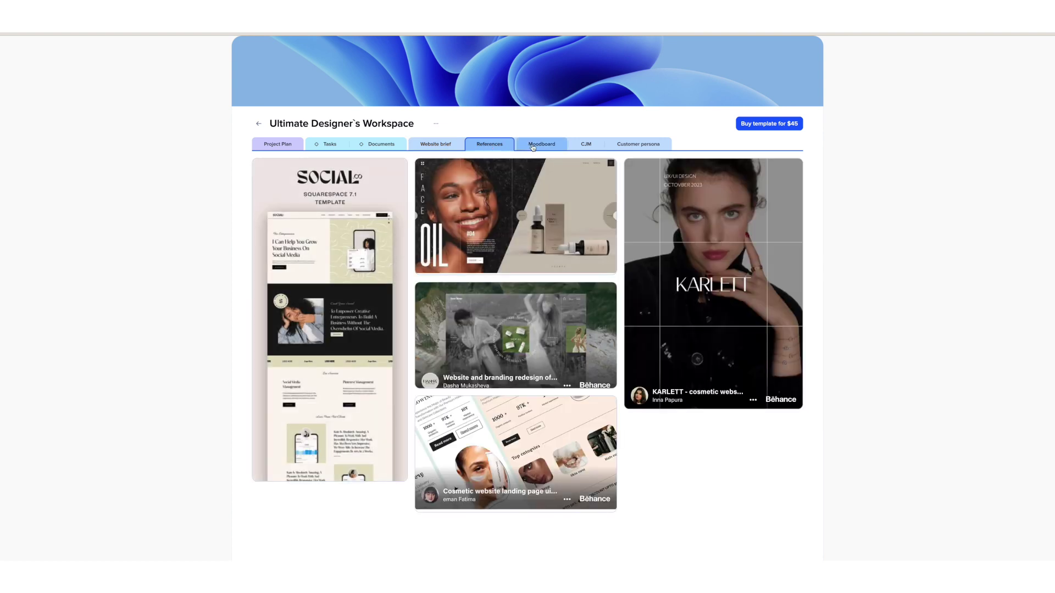
click(532, 147)
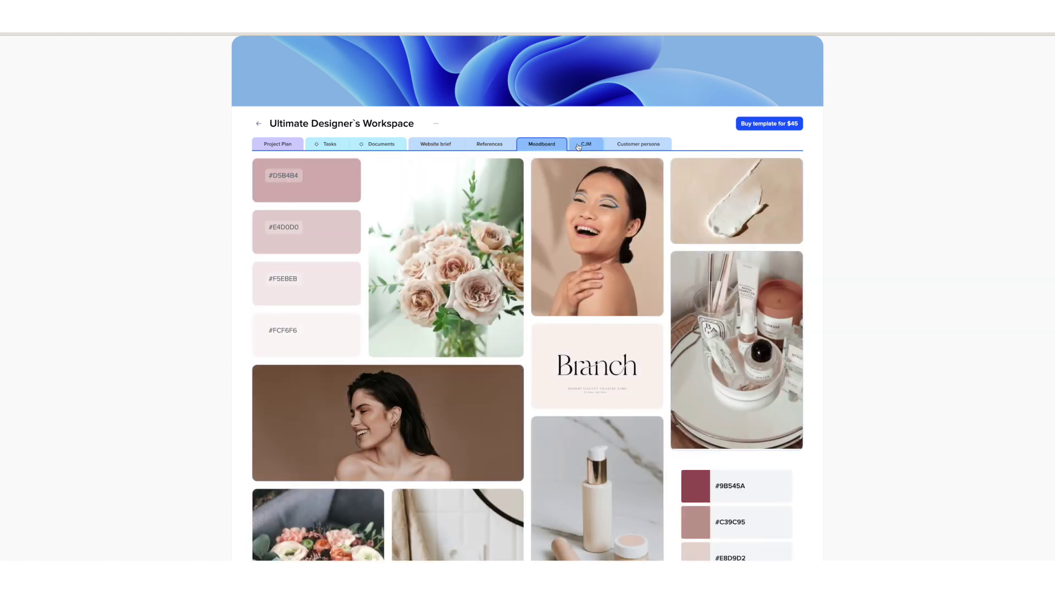
click(578, 147)
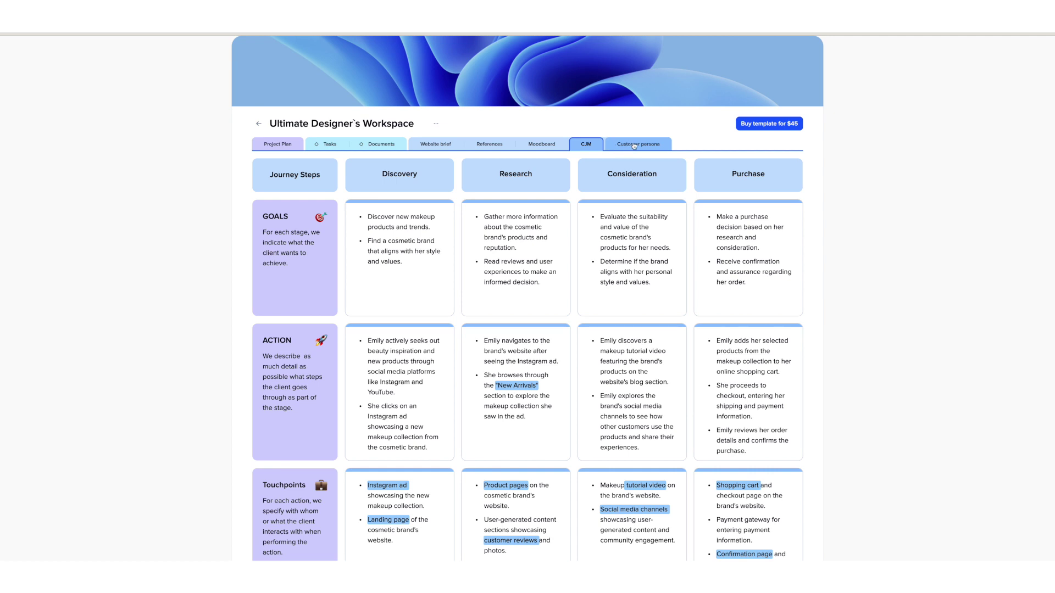
click(634, 145)
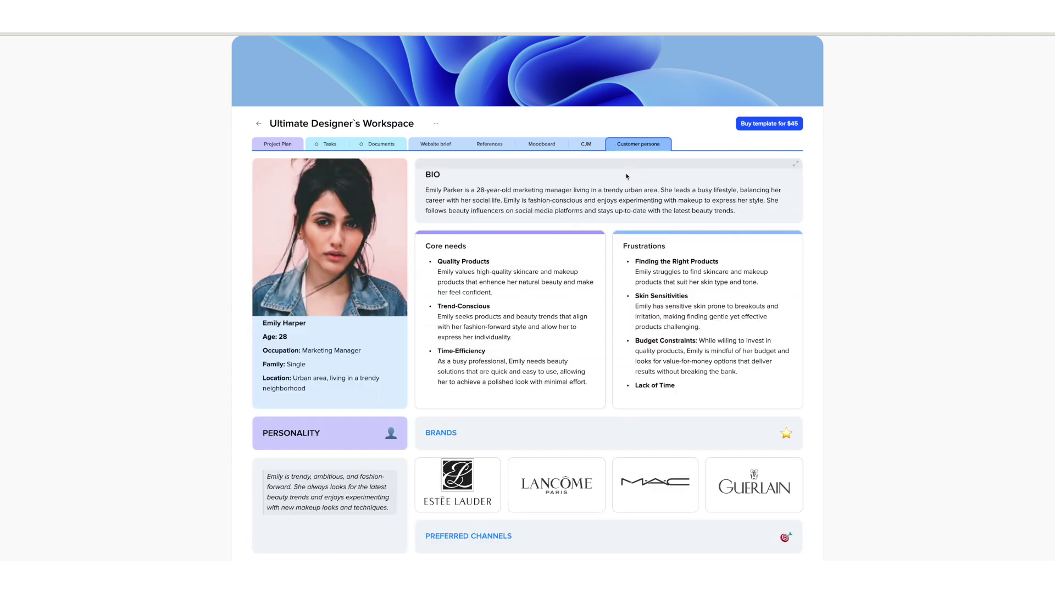
scroll(630, 179, down, 2)
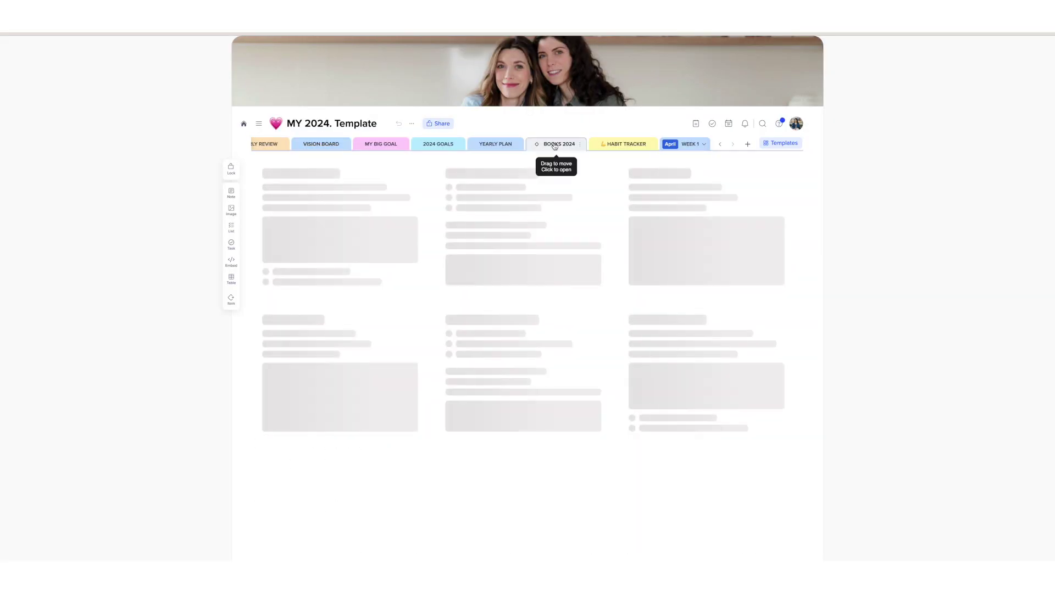
Open the April Week 1 planner, then switch to Week 2
click(601, 145)
click(683, 144)
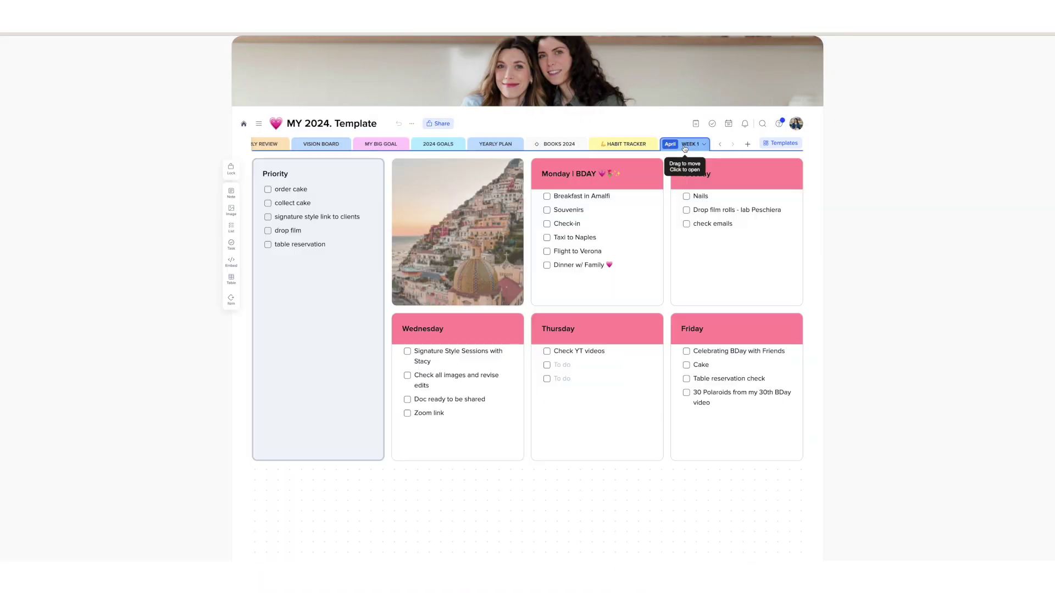
click(704, 145)
click(705, 192)
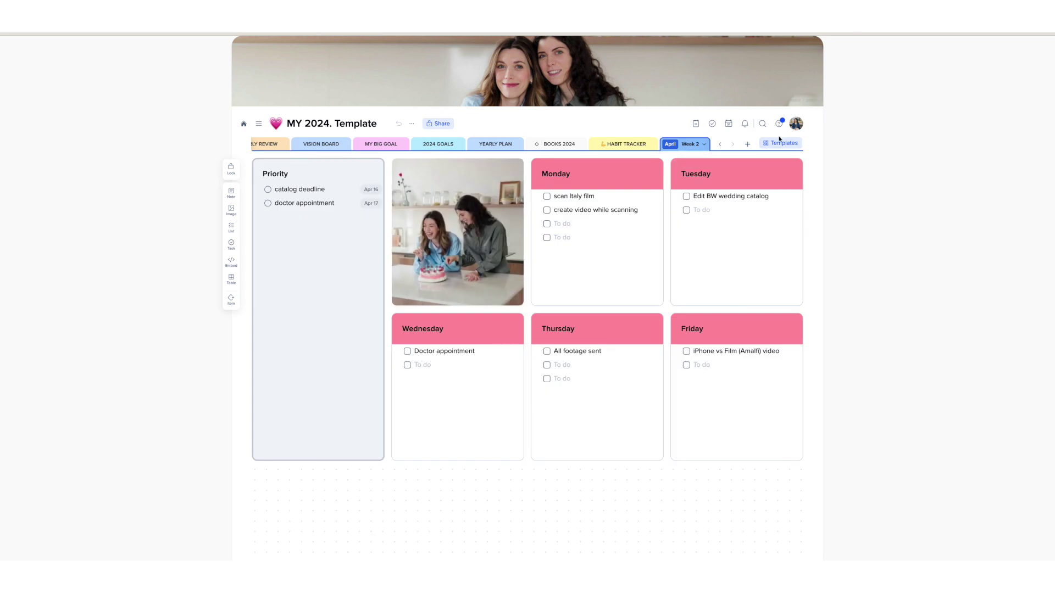
Open the Calendar side panel, scroll it, and close it again
click(728, 126)
scroll(761, 299, down, 5)
click(322, 207)
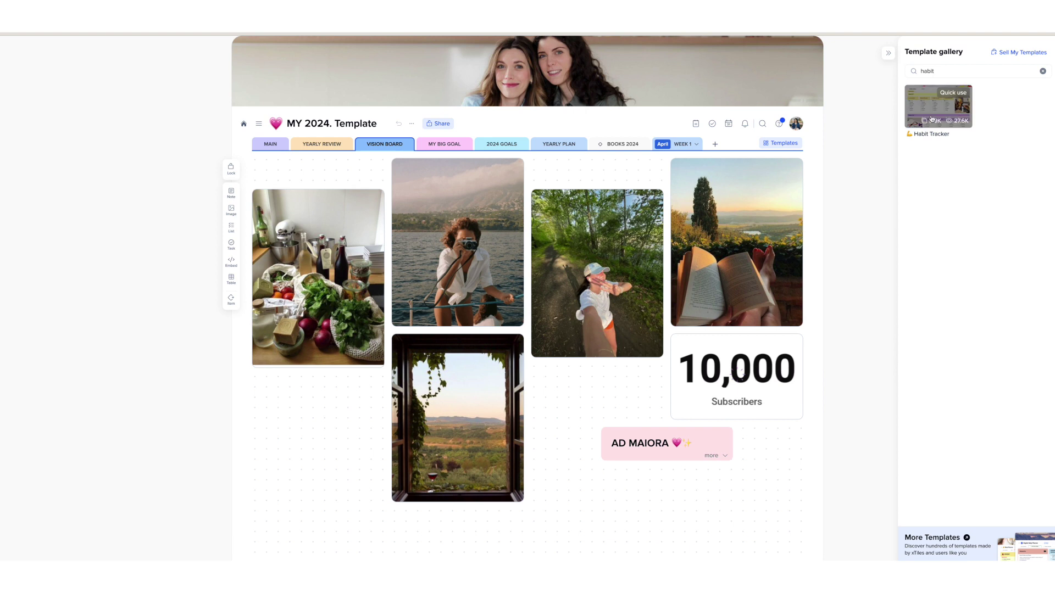
Add the Habit Tracker template to the workspace and make the first habit card light pink
click(931, 118)
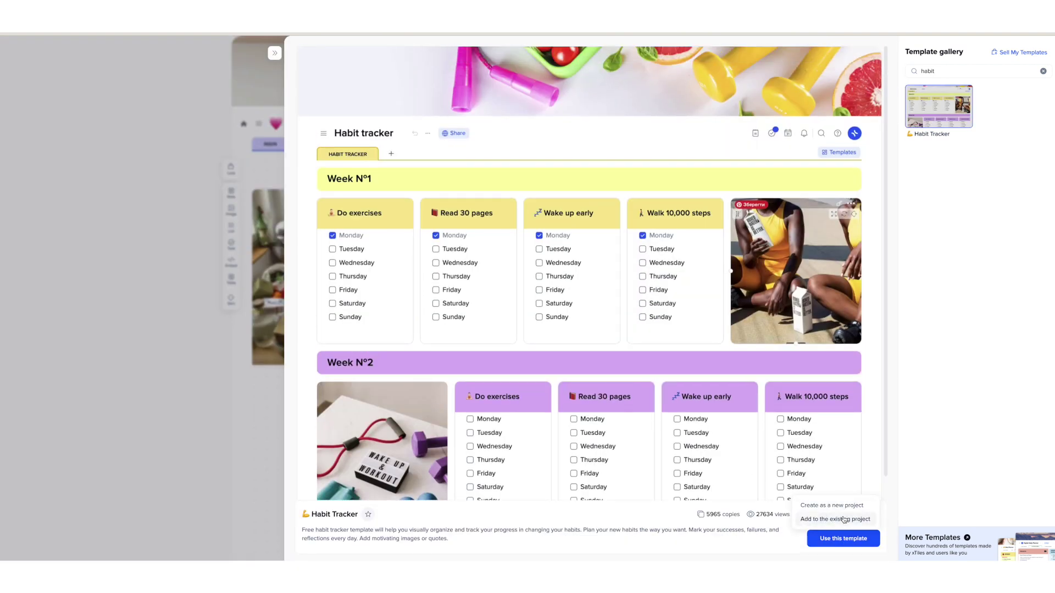
click(842, 537)
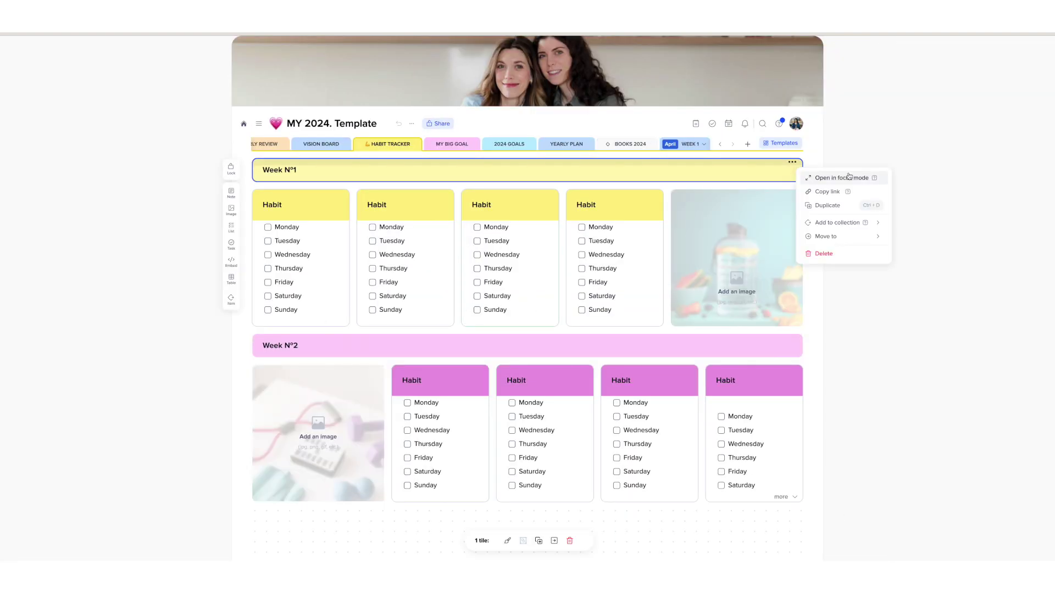
click(313, 195)
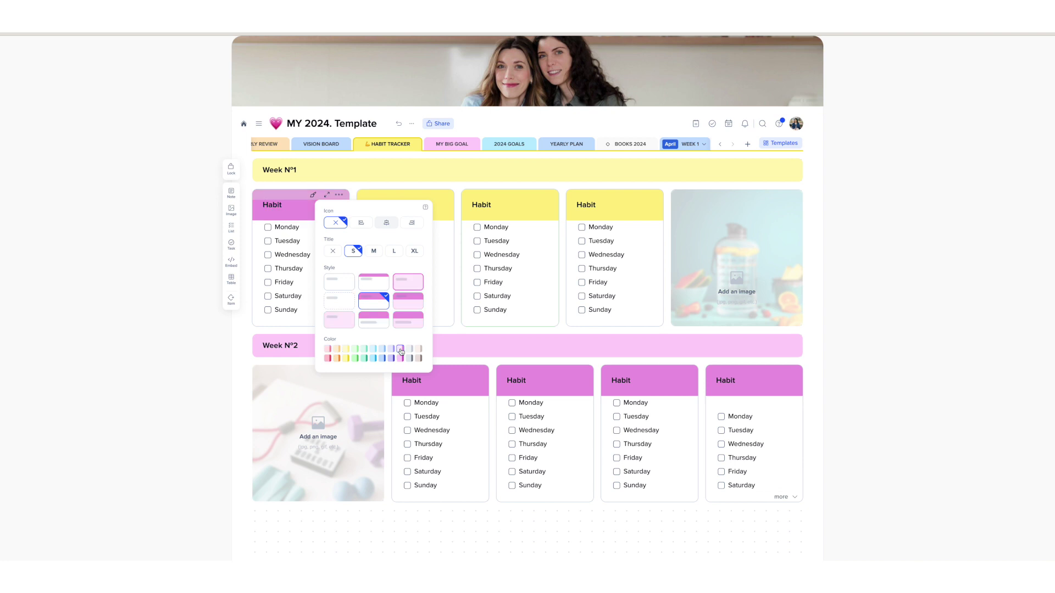
click(408, 291)
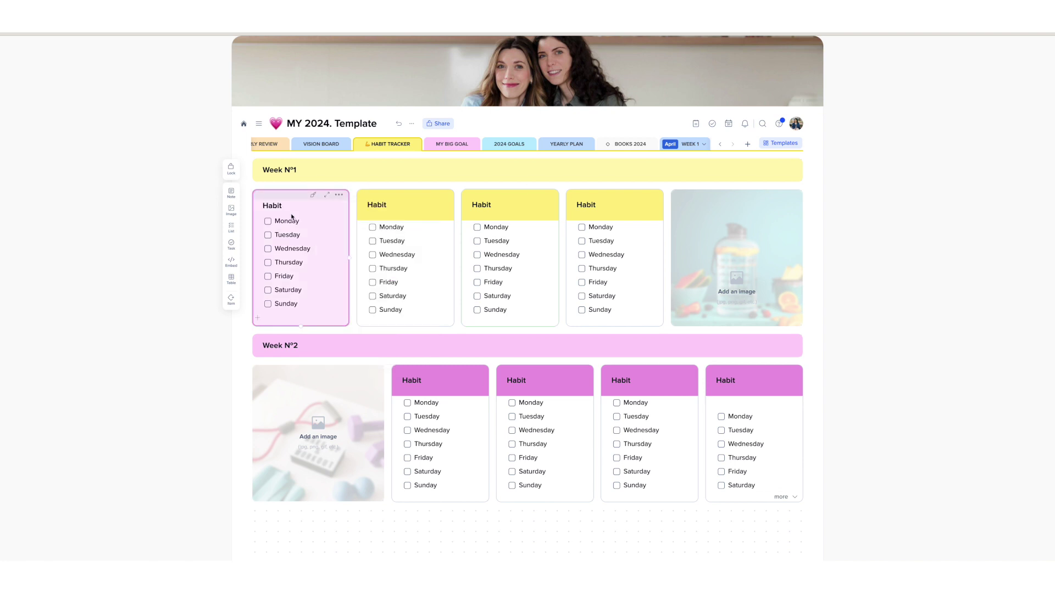
Paste the book cover image into Week 1 of the Habit Tracker
click(687, 144)
click(397, 144)
click(467, 233)
key(ctrl+v)
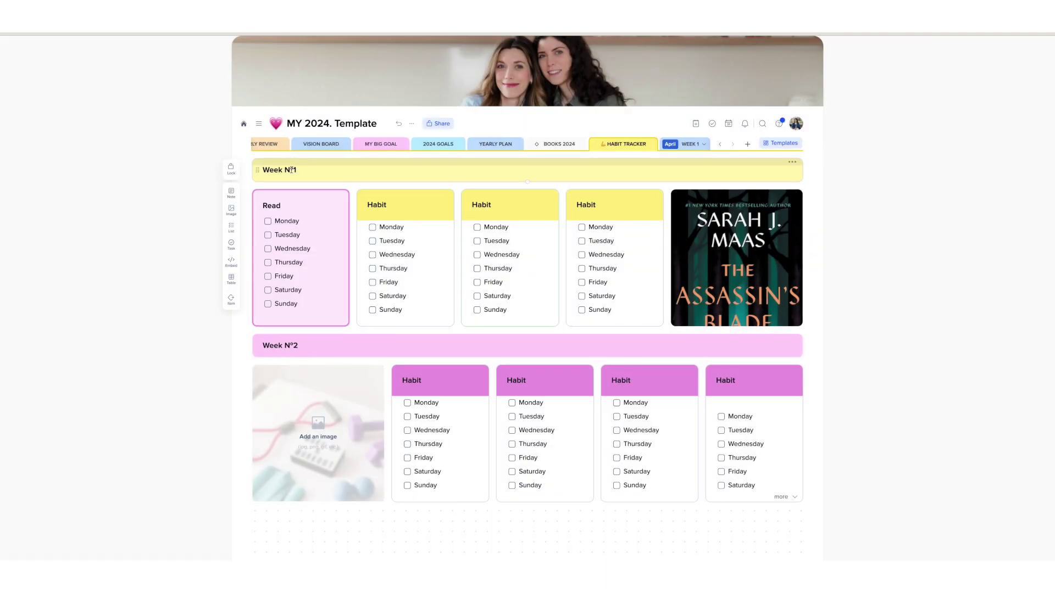
Name a Week 1 habit card Run and make it blue
click(792, 163)
key(Escape)
text(Run)
click(418, 194)
click(456, 274)
Rename cards to Water (purple) and Supplements (mint green)
double_click(493, 204)
text(Water)
click(522, 195)
click(600, 349)
click(627, 195)
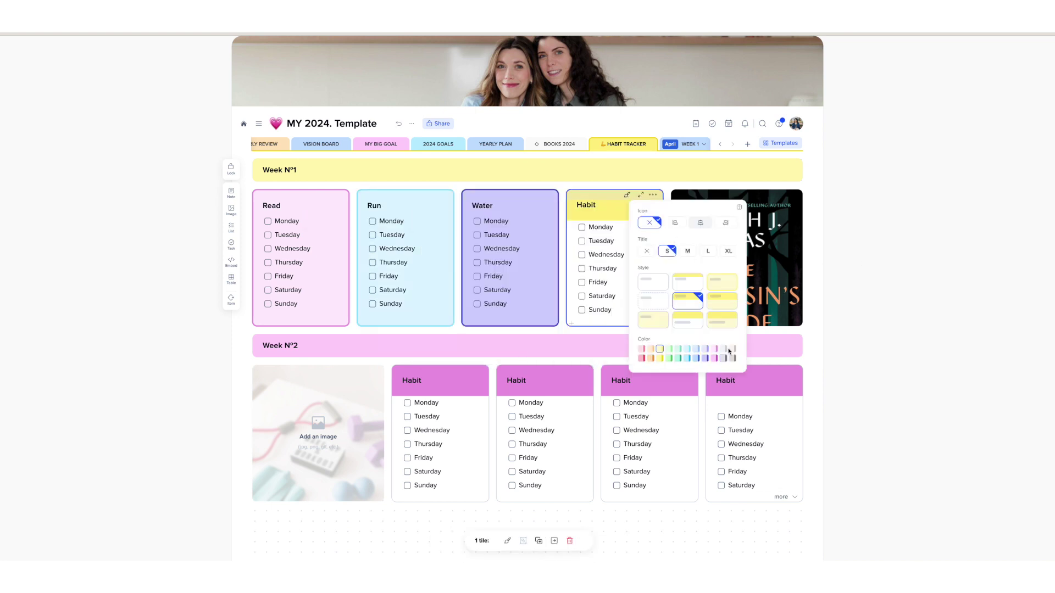
click(678, 348)
double_click(585, 204)
text(Supplements)
click(874, 245)
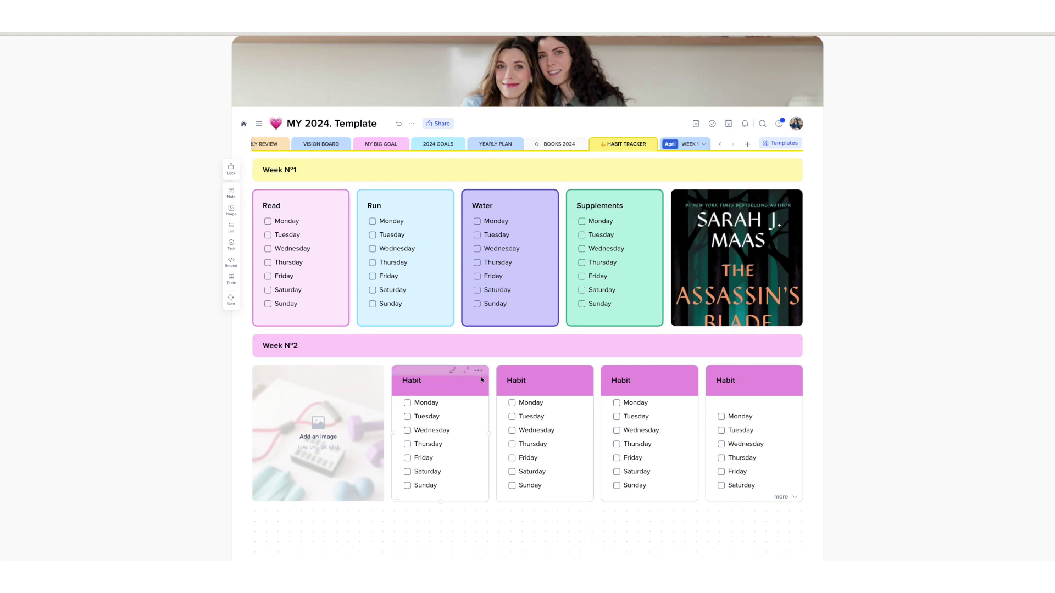
Delete the existing Week 2 habit cards
click(792, 370)
click(745, 459)
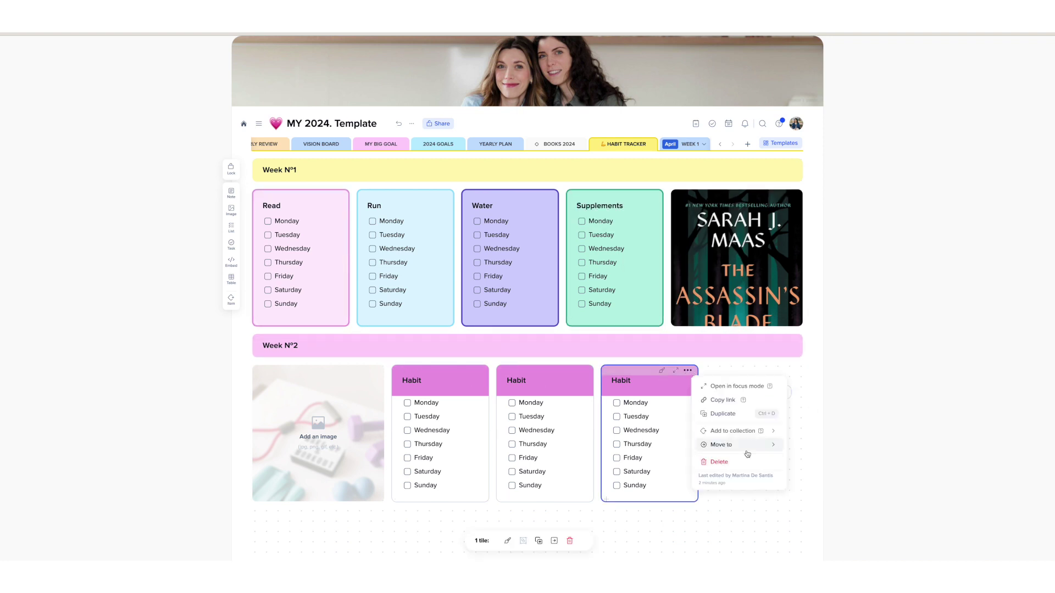
click(718, 461)
key(Delete)
key(Delete)
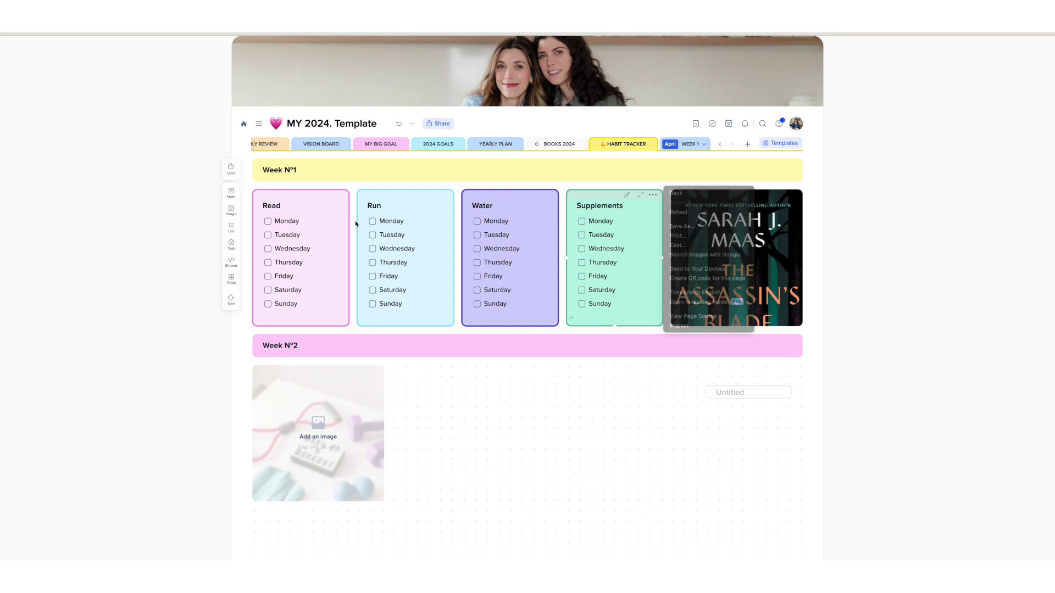
Copy the Read, Run, Water and Supplements cards into Week 2
click(339, 195)
click(378, 238)
click(444, 195)
click(477, 239)
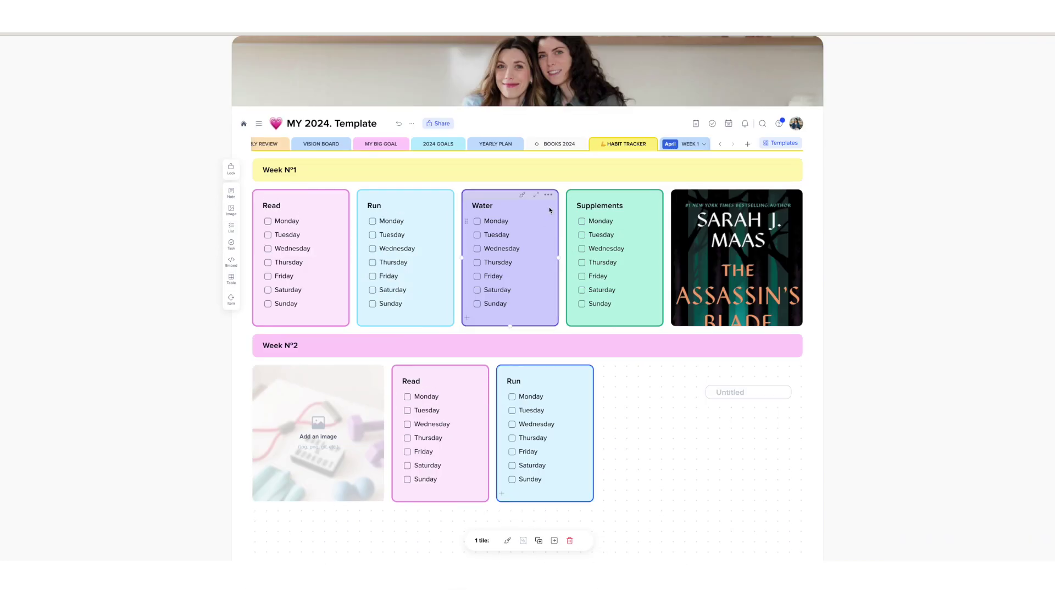
click(548, 195)
click(586, 239)
scroll(631, 200, down, 2)
click(653, 109)
click(691, 153)
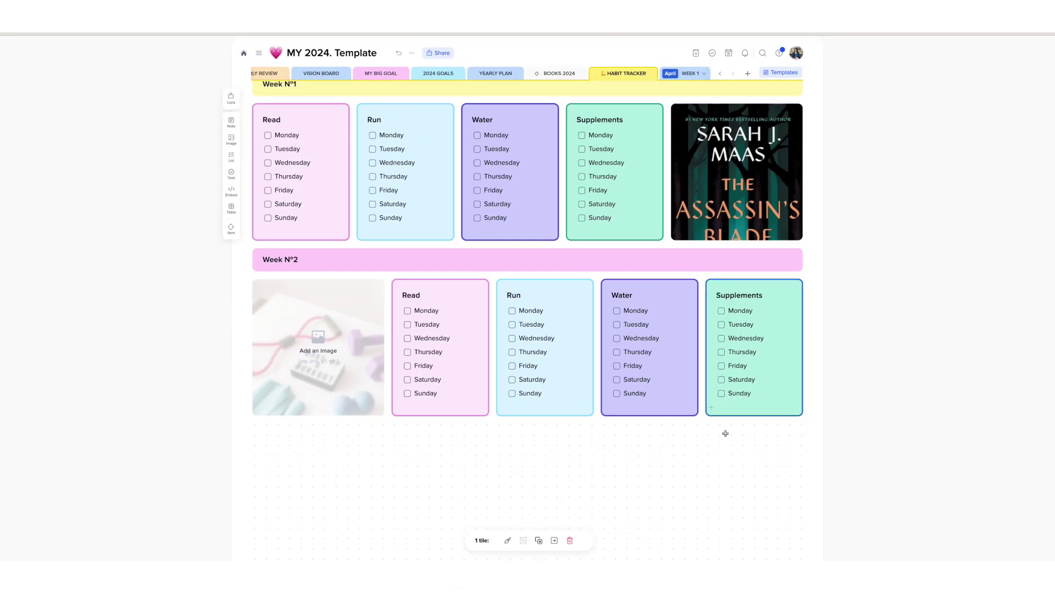
scroll(721, 450, up, 2)
Duplicate the Week N°1 section and retitle the copy Week N°3
click(340, 170)
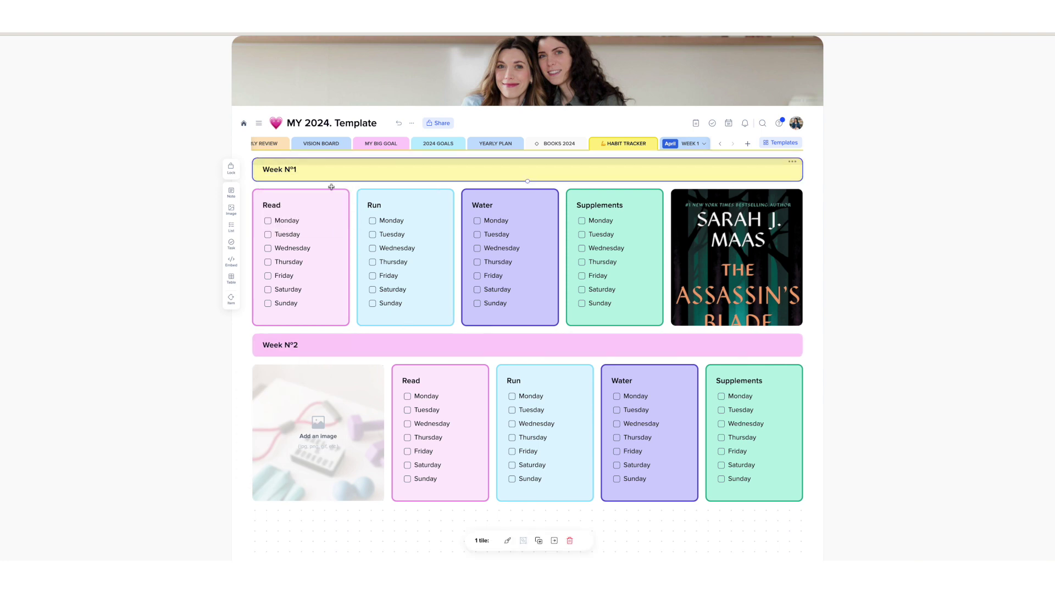
key(ctrl+c)
scroll(528, 299, down, 3)
key(ctrl+v)
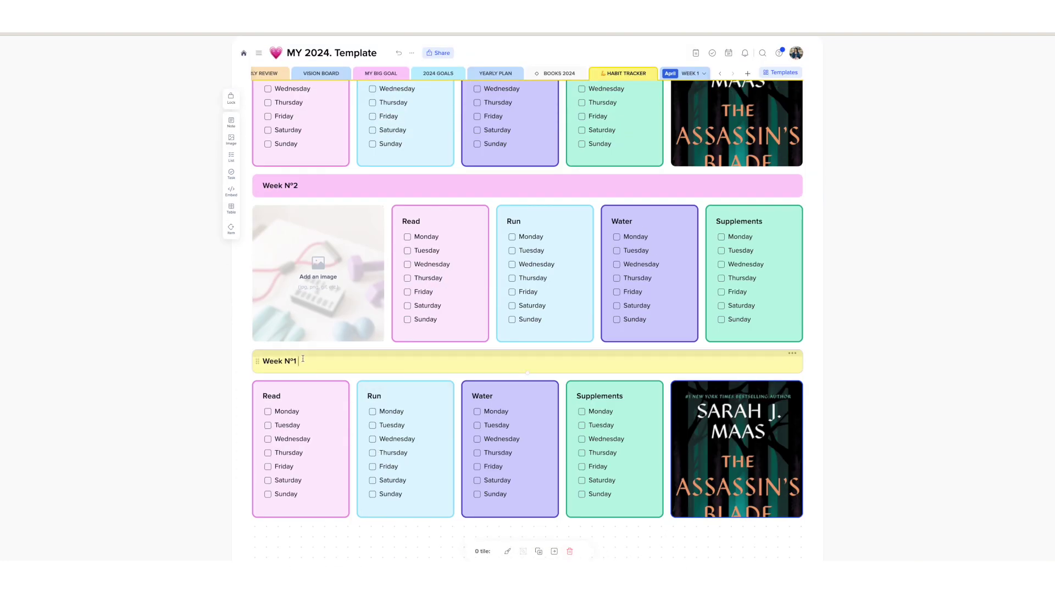
key(BackSpace)
text(3)
scroll(888, 341, up, 4)
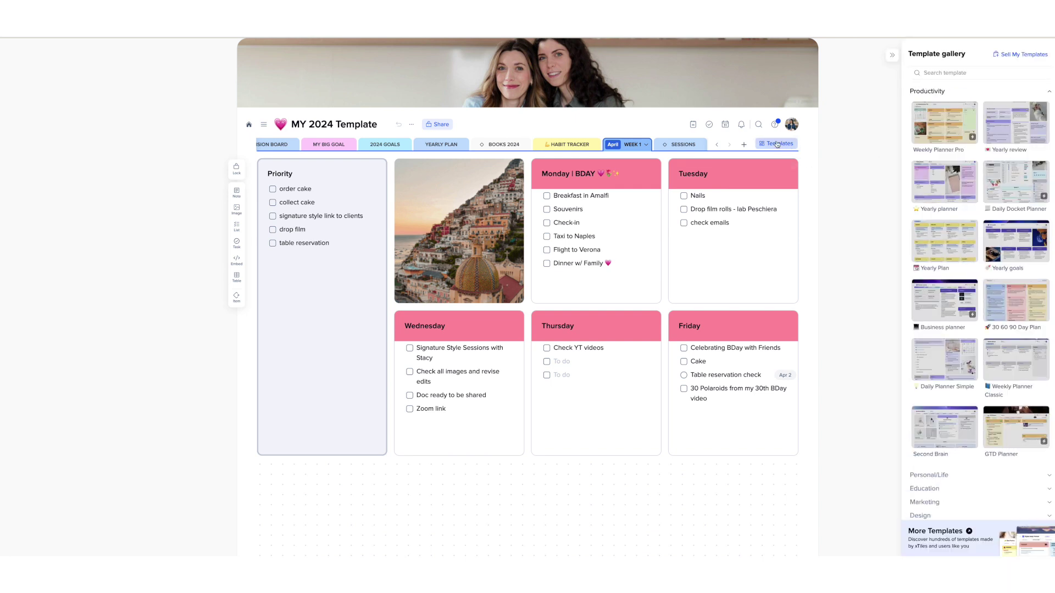
Collapse and re-expand the Productivity templates, then close the Template gallery
click(966, 89)
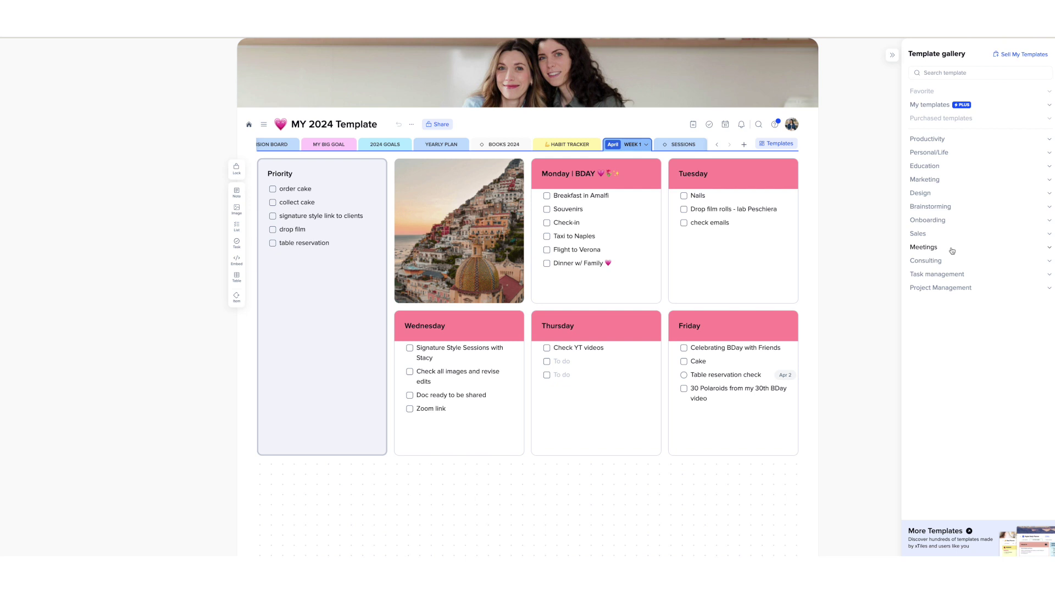
click(943, 141)
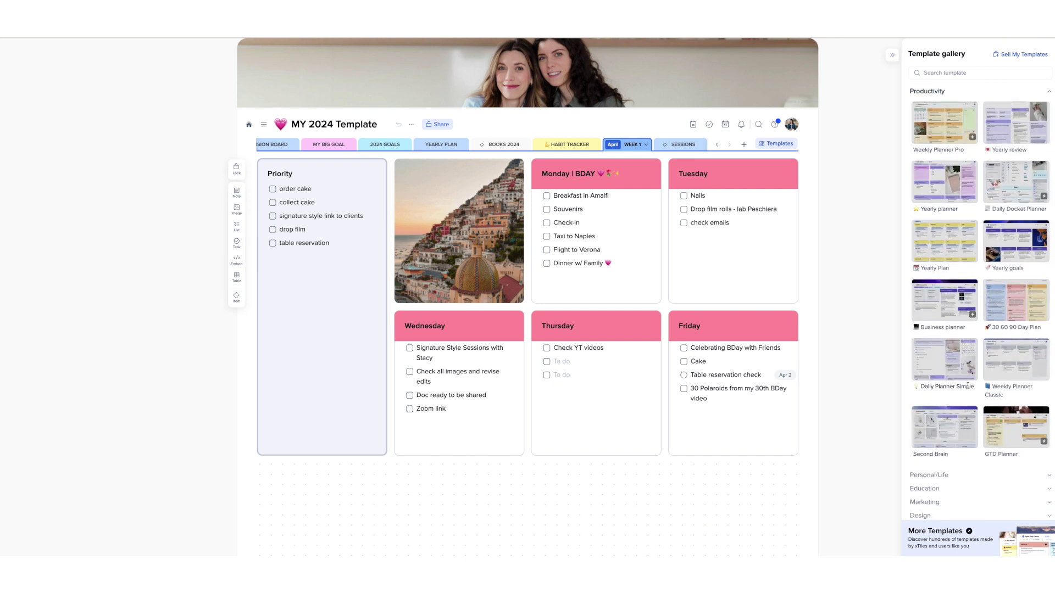
click(894, 55)
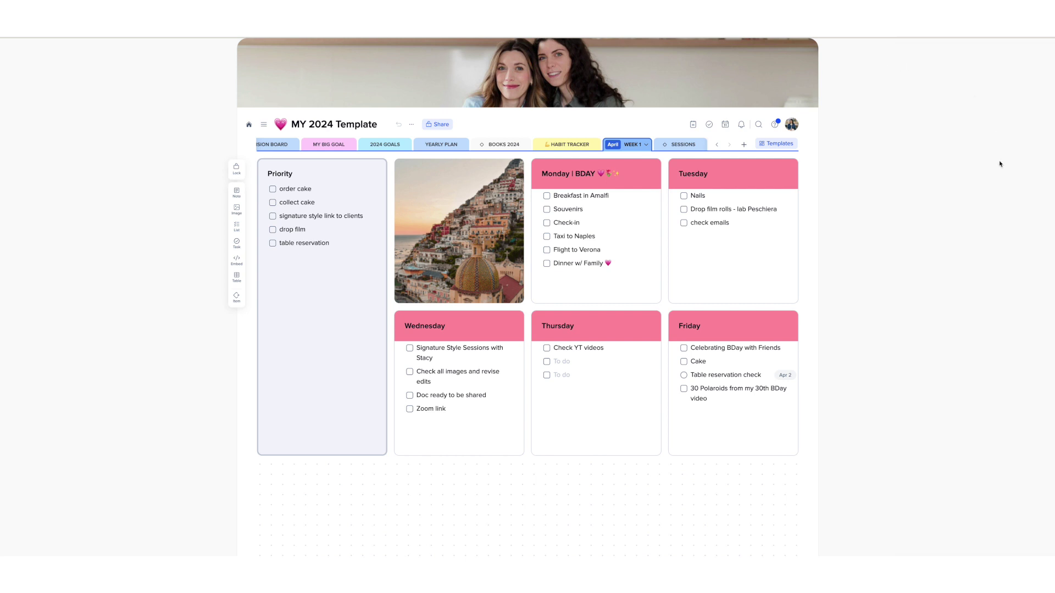
Tick Taxi to Naples and Souvenirs, untick Signature Style Sessions, then switch to Week 2
click(633, 146)
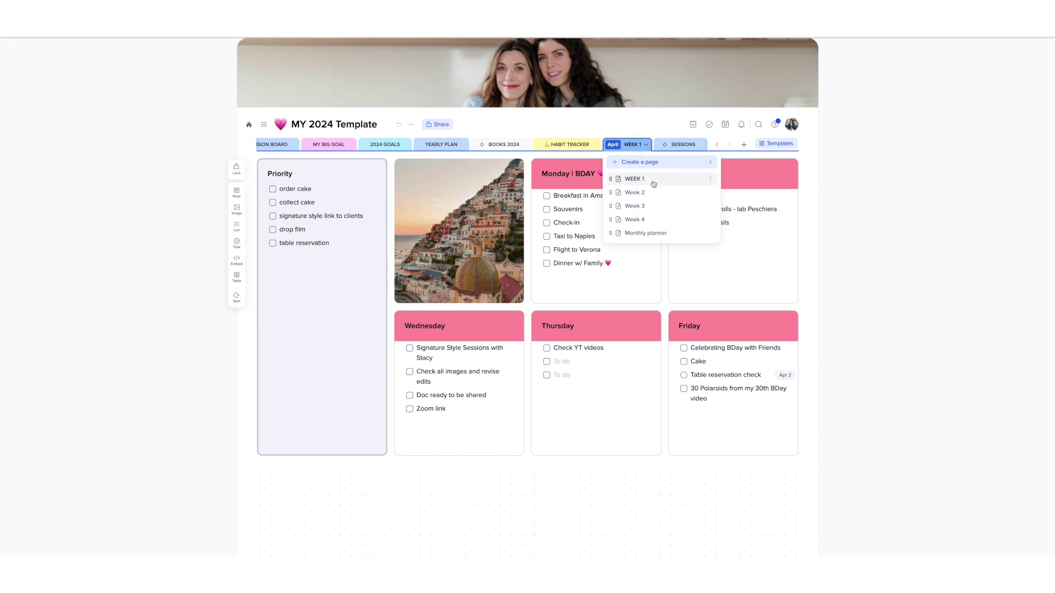
click(632, 143)
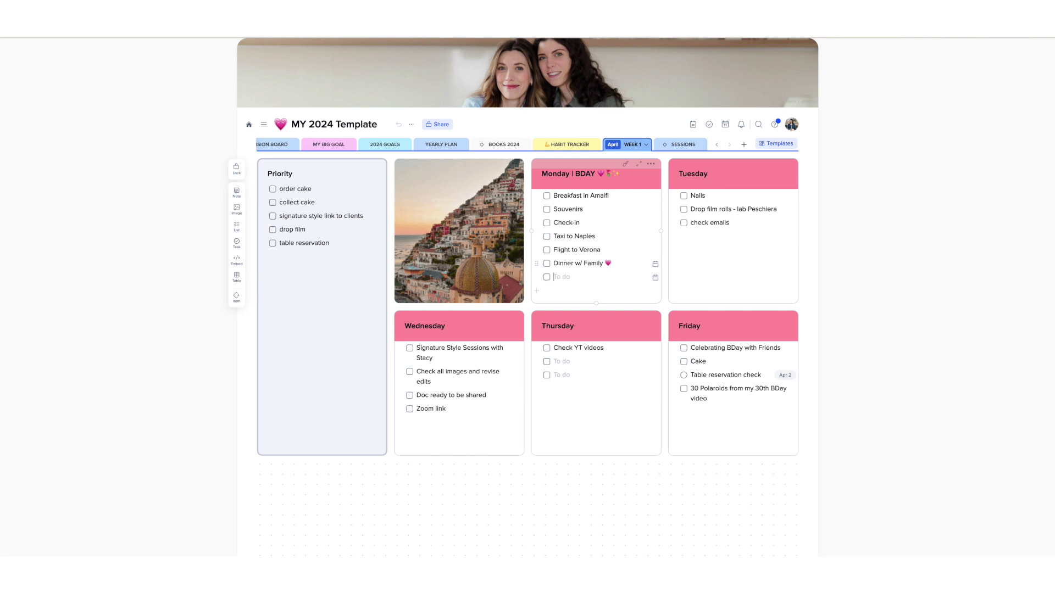
click(546, 237)
click(547, 210)
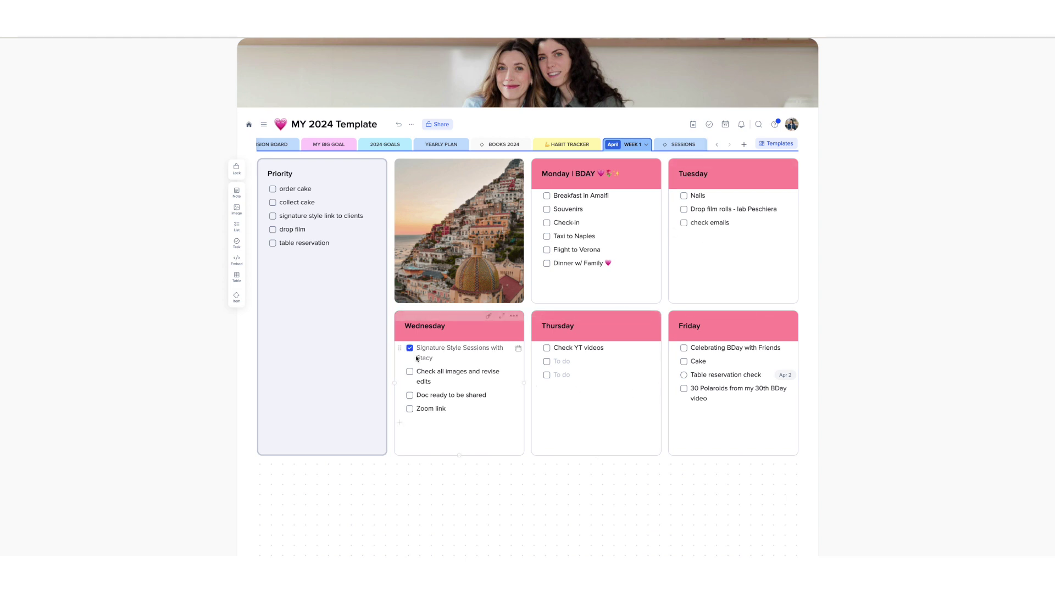
click(411, 350)
click(633, 150)
click(640, 191)
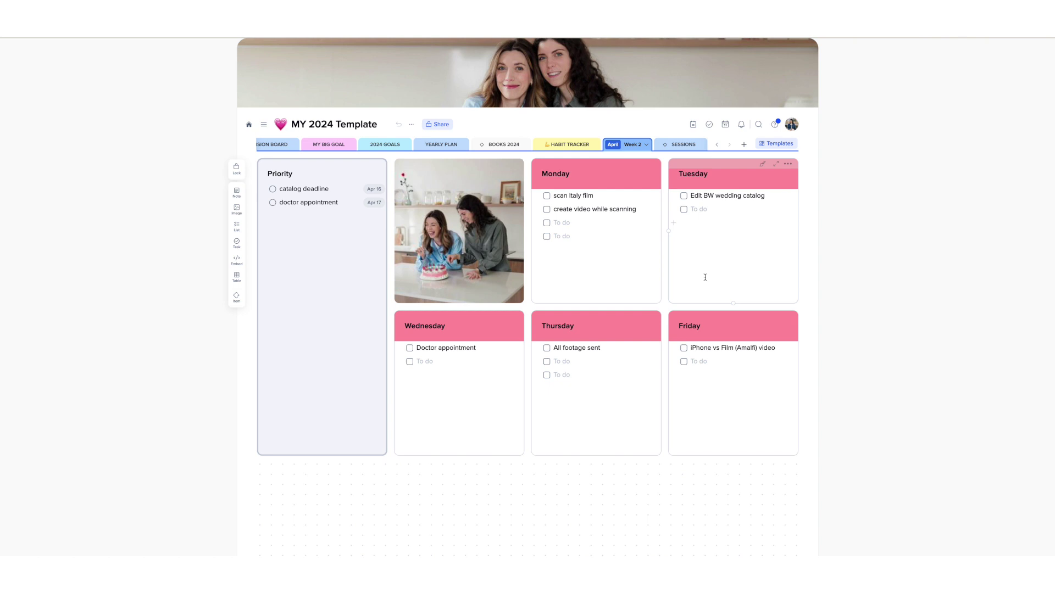
Switch to the Week 3 planner and tick the first empty Monday to-do
click(646, 145)
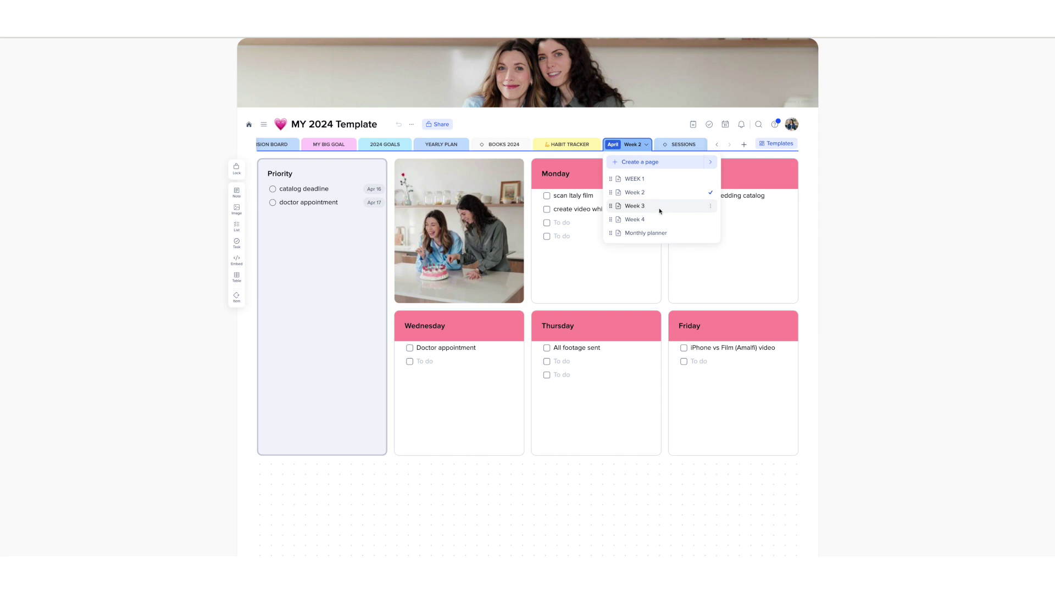
click(634, 206)
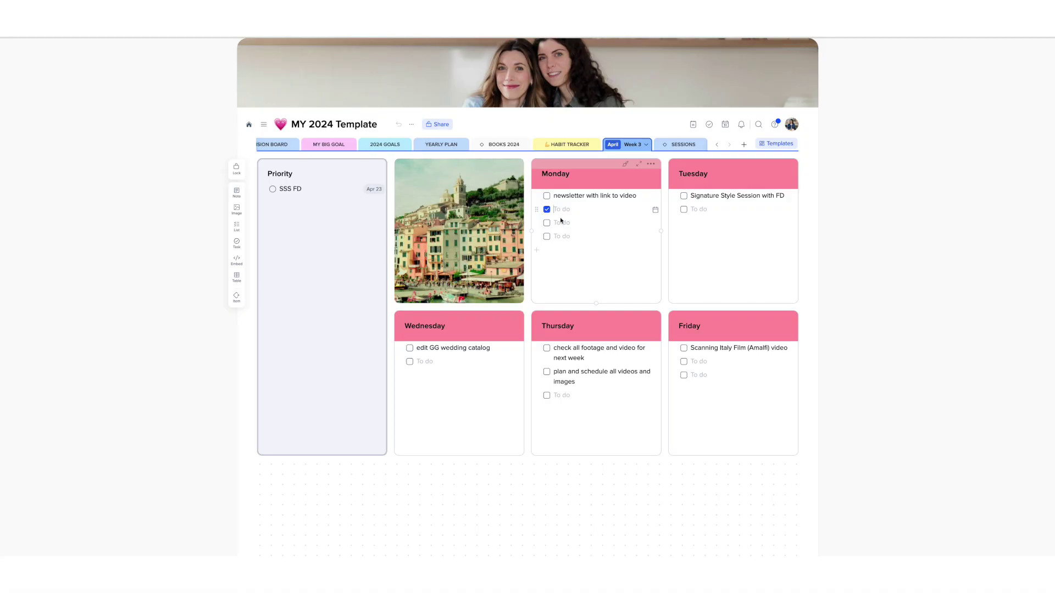
click(546, 210)
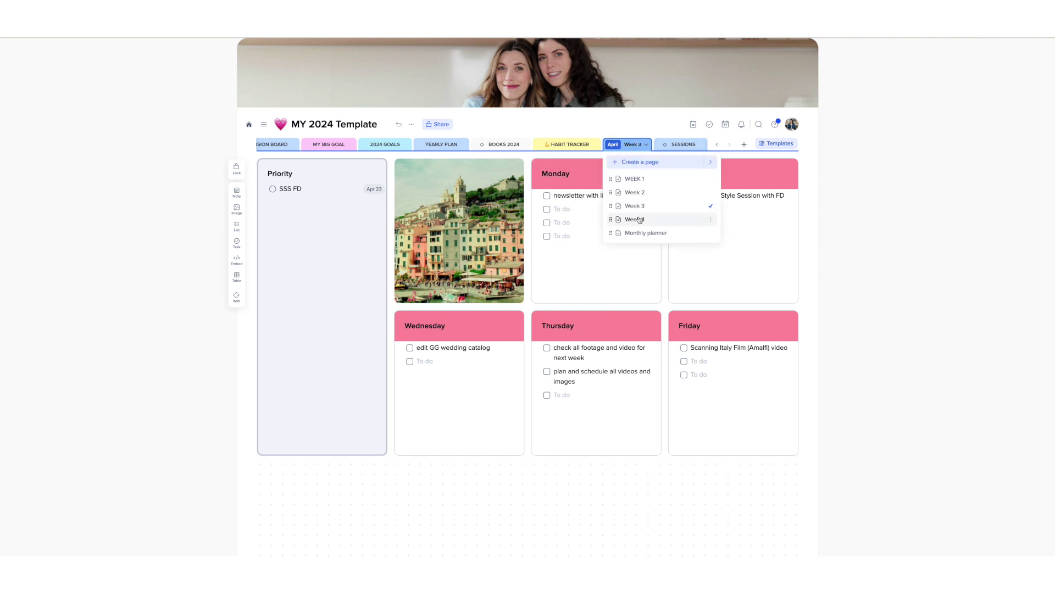
Switch the April planner to the Week 4 page
click(634, 219)
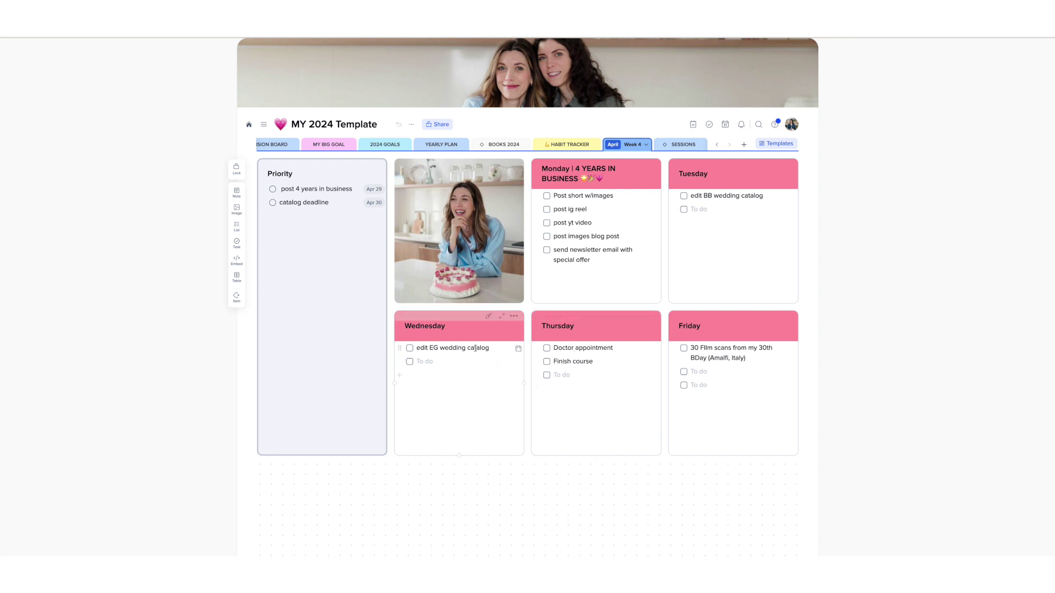
Set April 24, 2024 as the due date of 'edit EG wedding catalog'
click(518, 349)
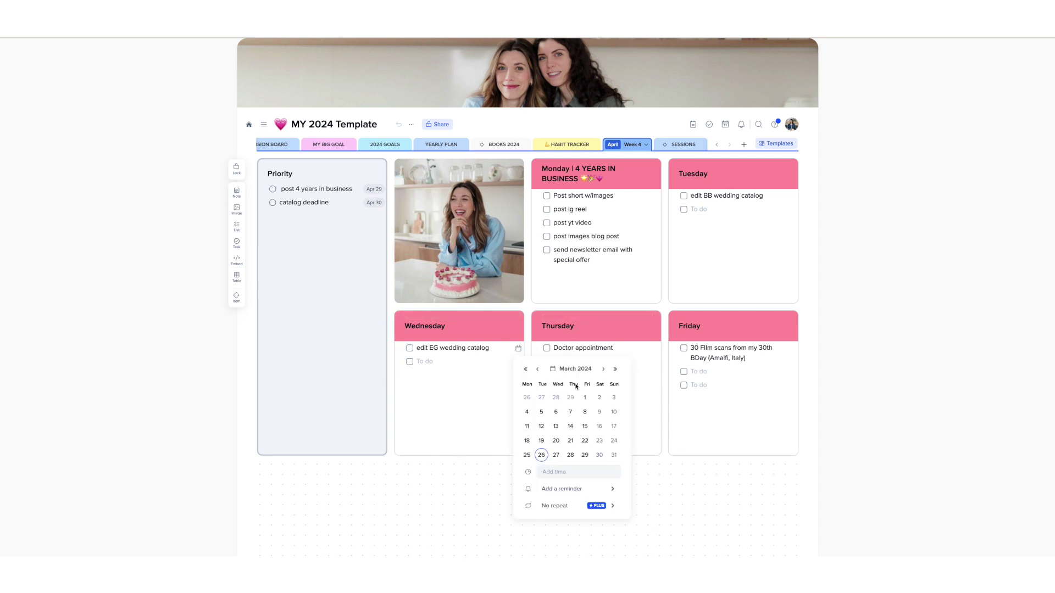
click(604, 370)
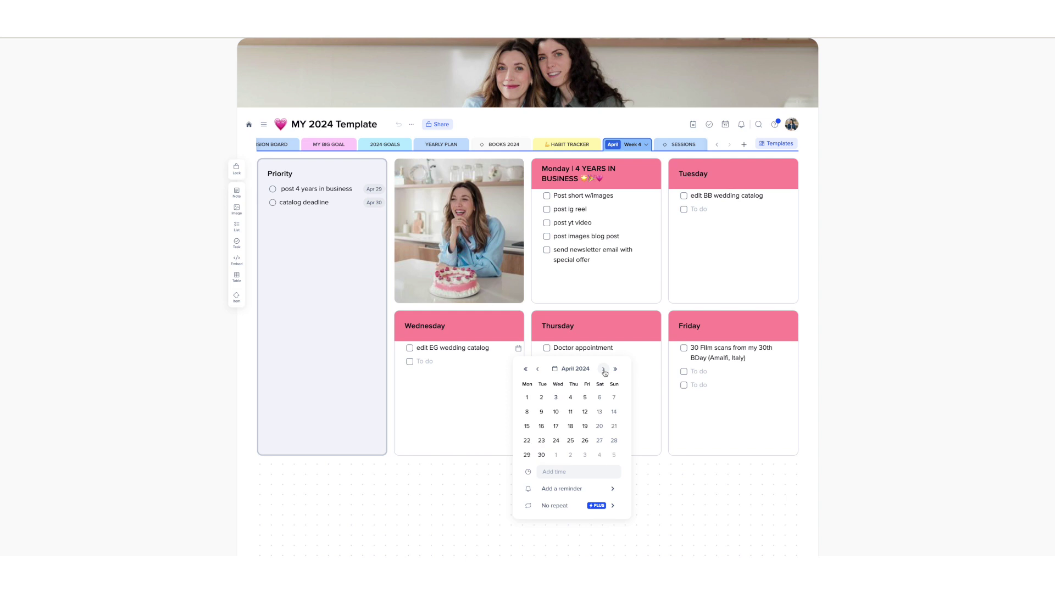
click(556, 441)
click(464, 360)
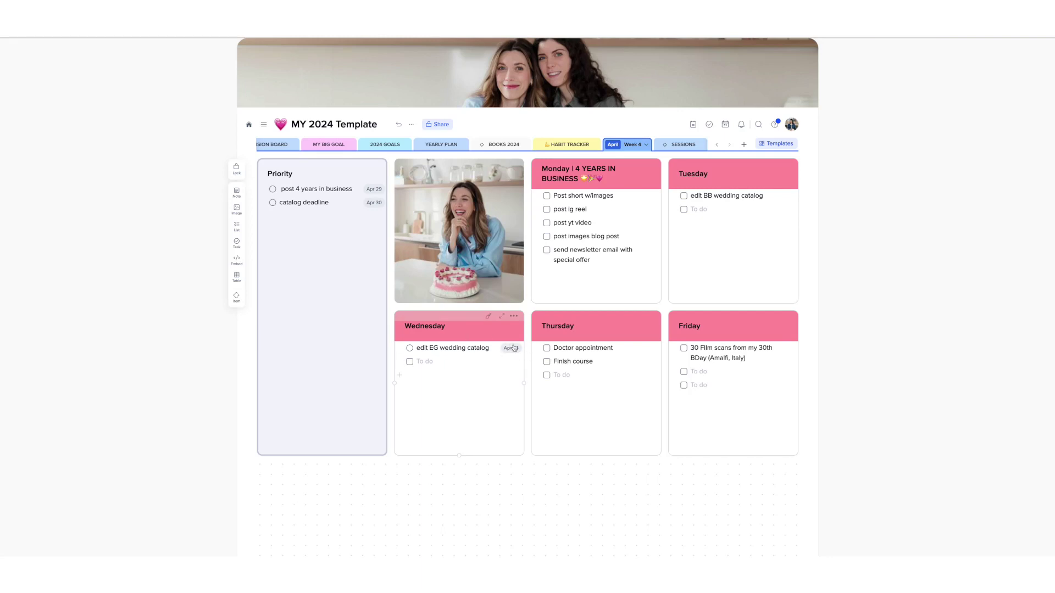
click(725, 126)
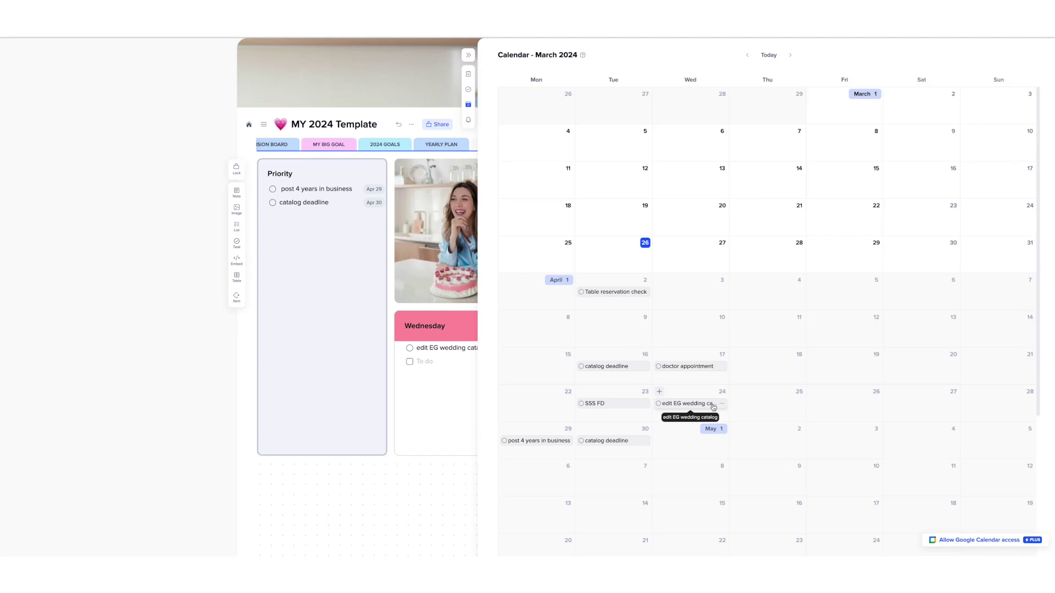
Close the calendar view and bring up the Sessions kanban board
click(468, 55)
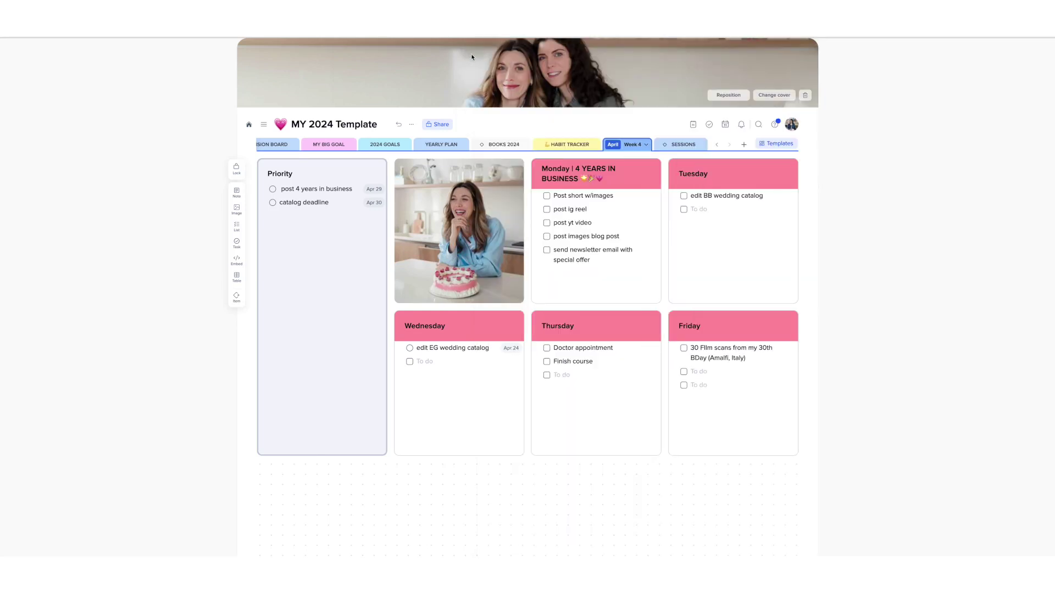
click(671, 145)
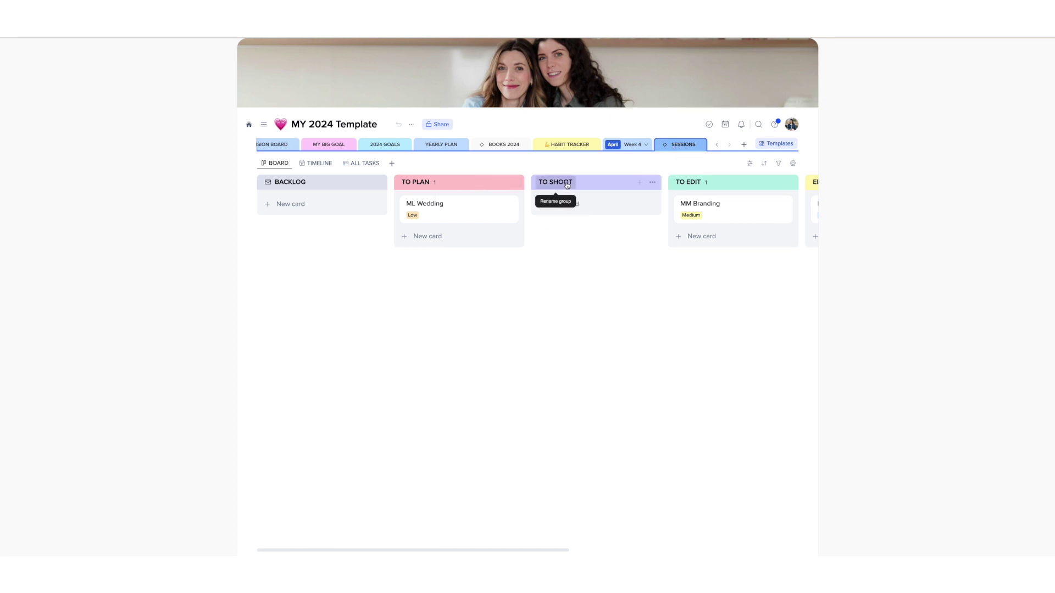
scroll(566, 185, right, 2)
scroll(528, 189, left, 2)
Rename the TO PLAN column to TO CREATE
click(422, 189)
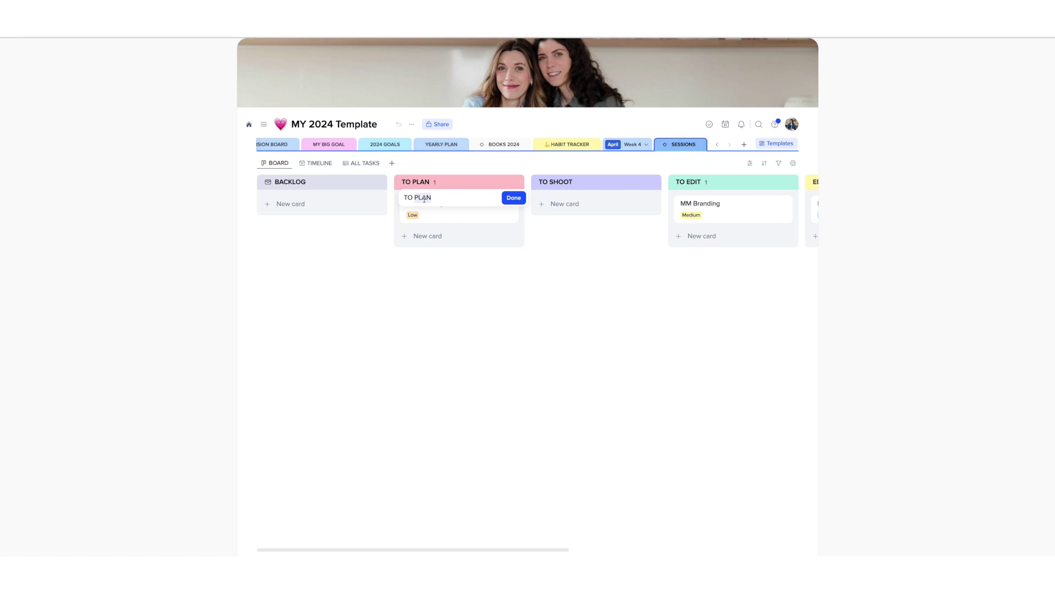
text(CREATE)
key(BackSpace)
key(BackSpace)
key(BackSpace)
text(AT)
key(BackSpace)
key(BackSpace)
key(BackSpace)
text(ES)
key(BackSpace)
text(ATE)
key(Return)
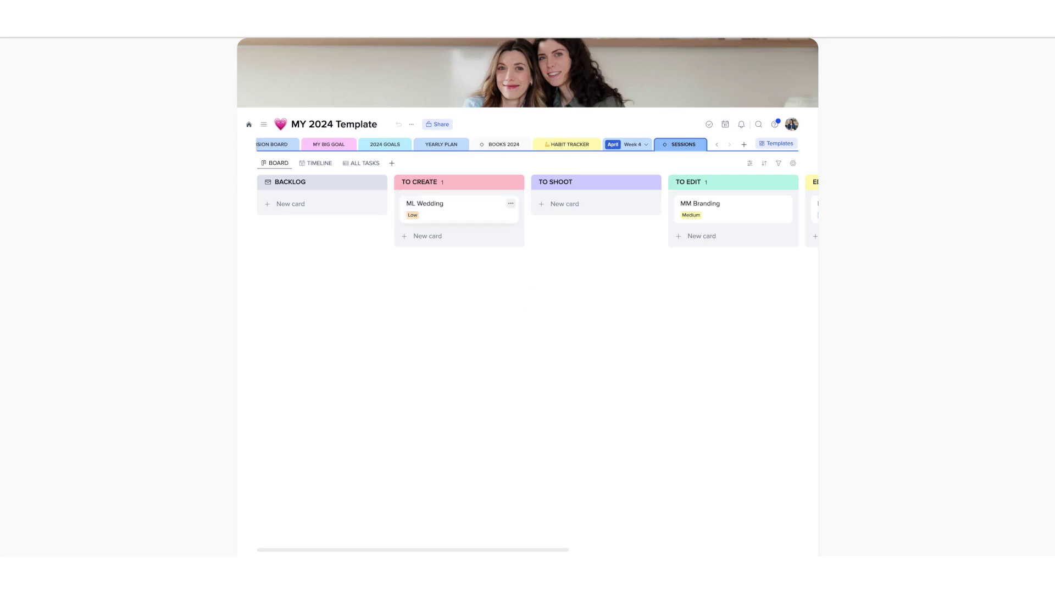
Rename the TO CREATE column back to TO PLAN
click(431, 182)
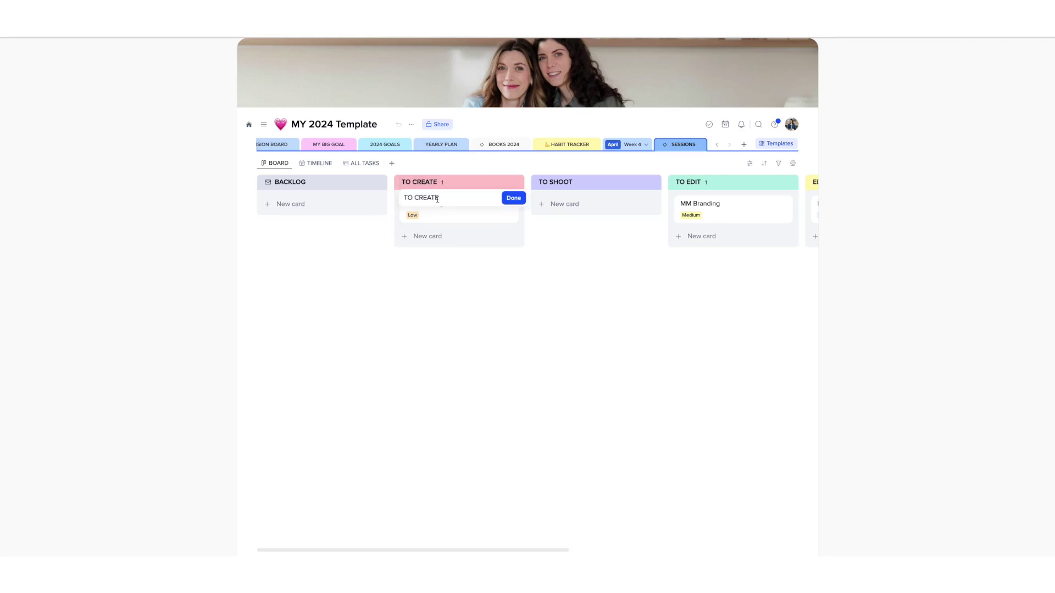
double_click(437, 199)
text(PLAN)
key(Return)
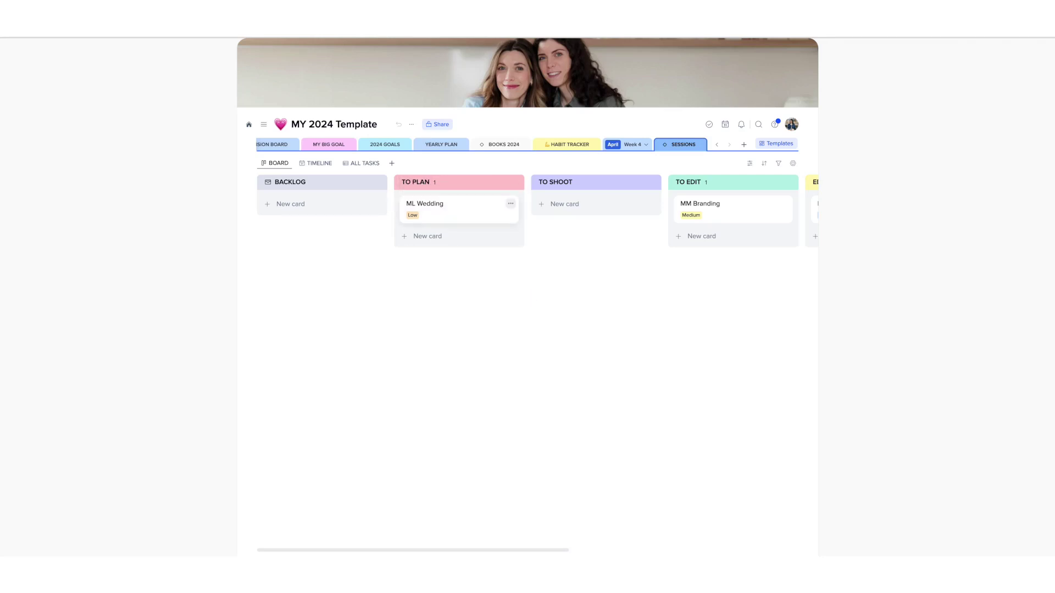
scroll(659, 194, right, 1)
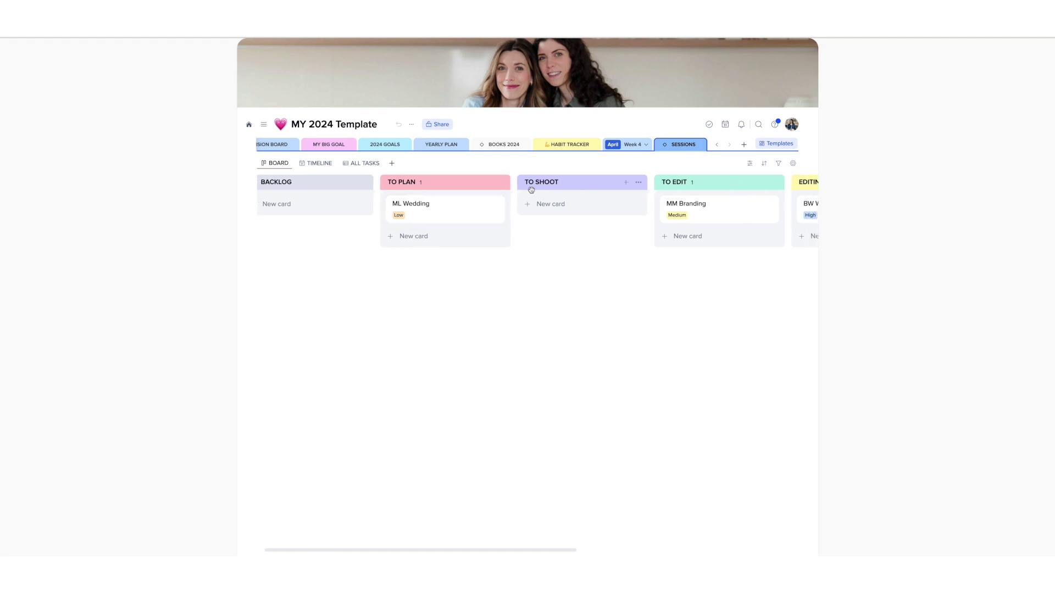
Delete the TO PLAN and TO SHOOT columns from the Sessions board
scroll(552, 195, right, 3)
click(456, 182)
click(475, 375)
click(551, 324)
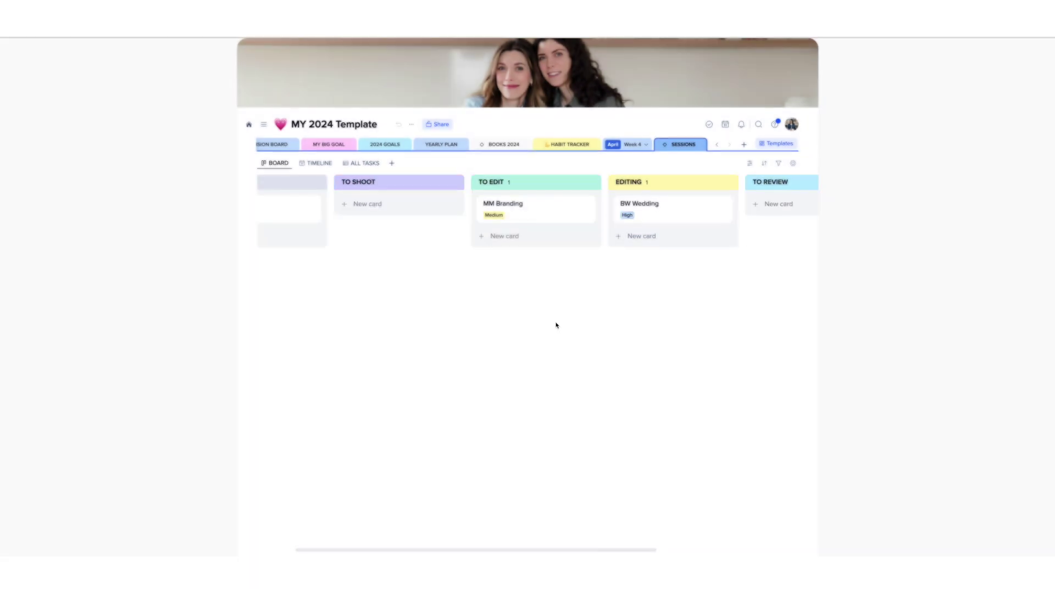
click(457, 182)
click(486, 376)
click(580, 329)
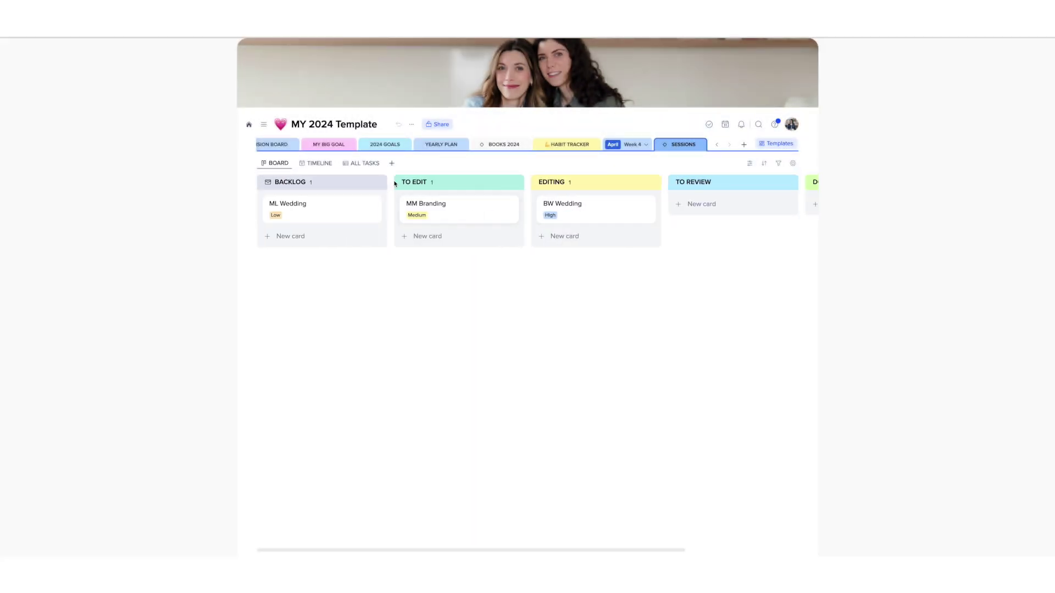
Add a new TO PLAN column and colour it emerald
scroll(597, 209, right, 3)
click(791, 184)
text(TO PLAN)
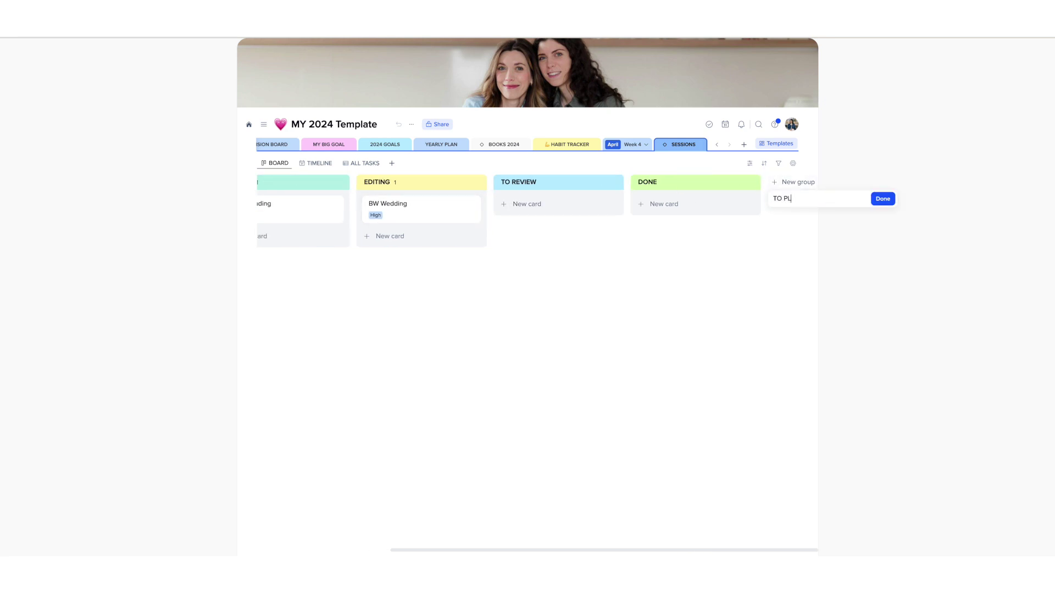
key(Return)
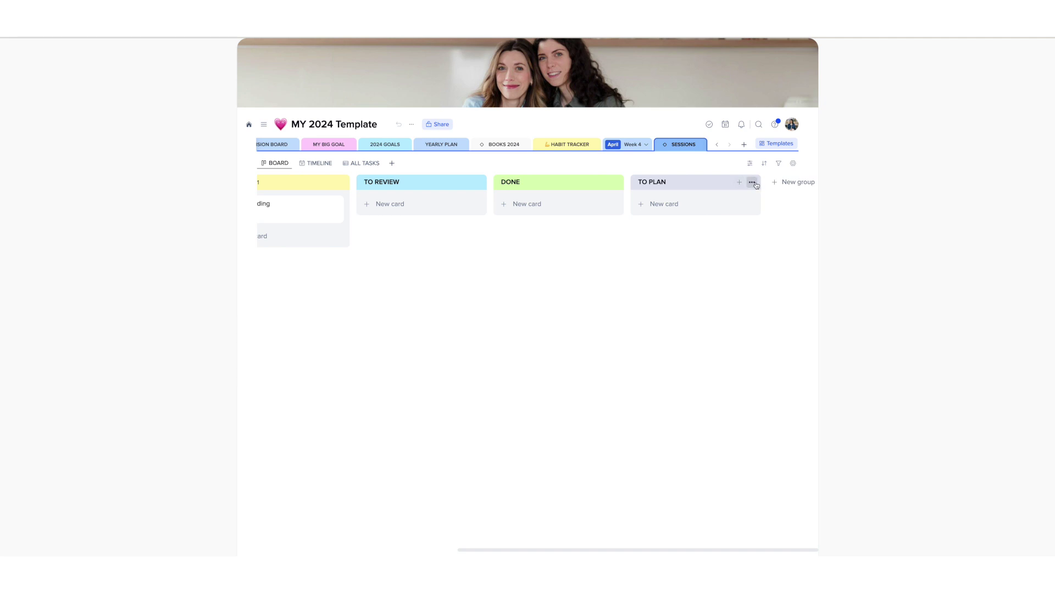
click(754, 184)
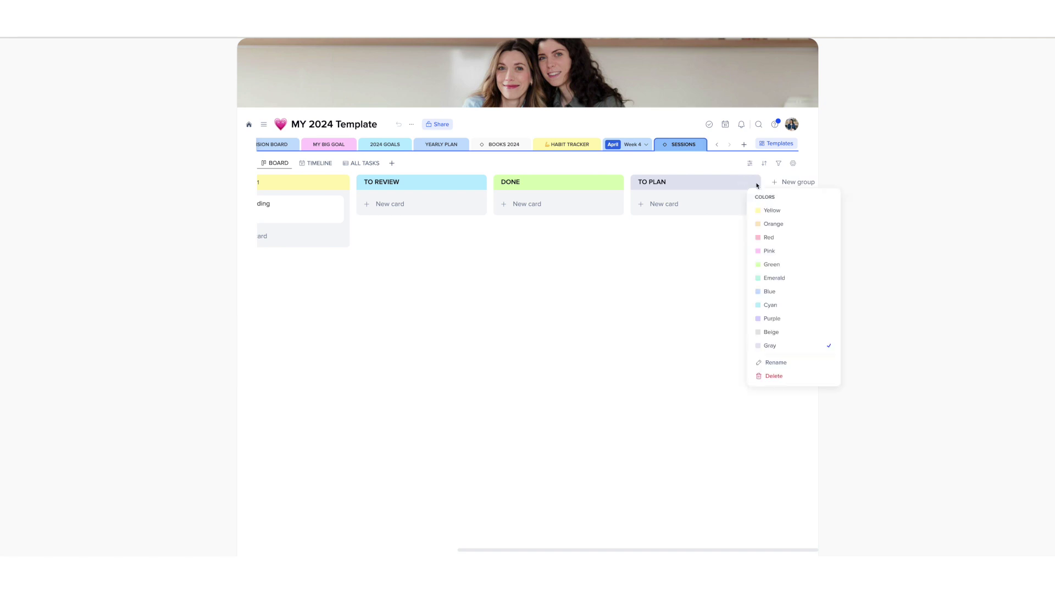
click(782, 282)
Move the TO PLAN group after BACKLOG, then delete it
drag(685, 181, 274, 178)
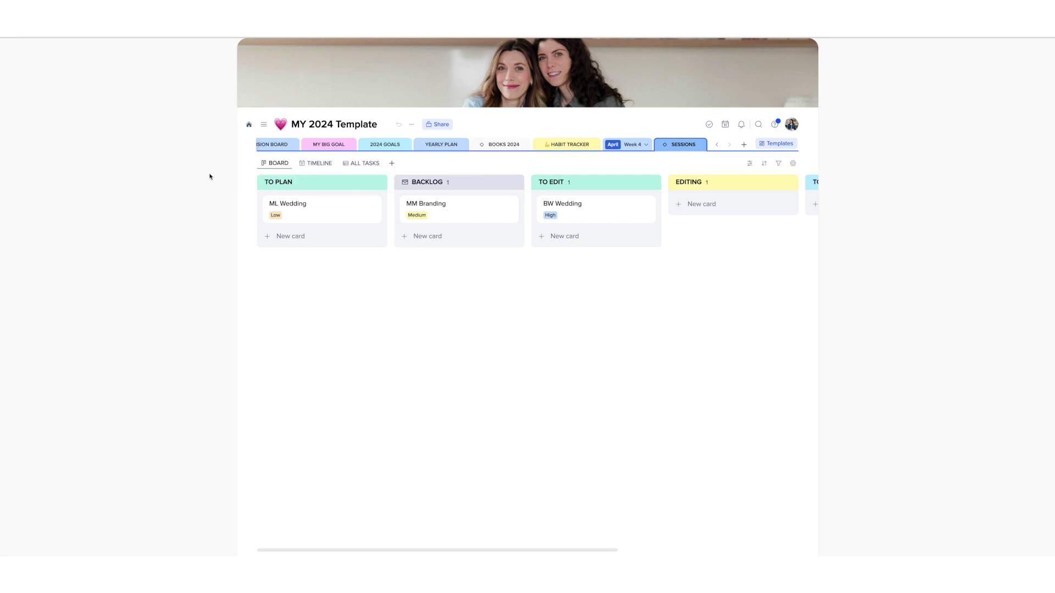
drag(210, 177, 500, 182)
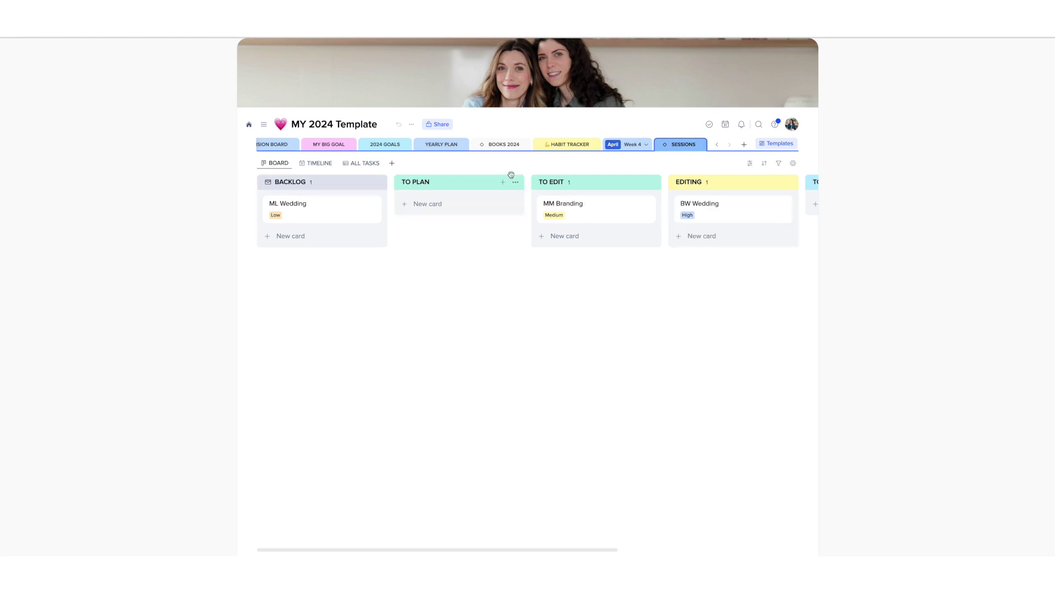
click(515, 182)
click(544, 379)
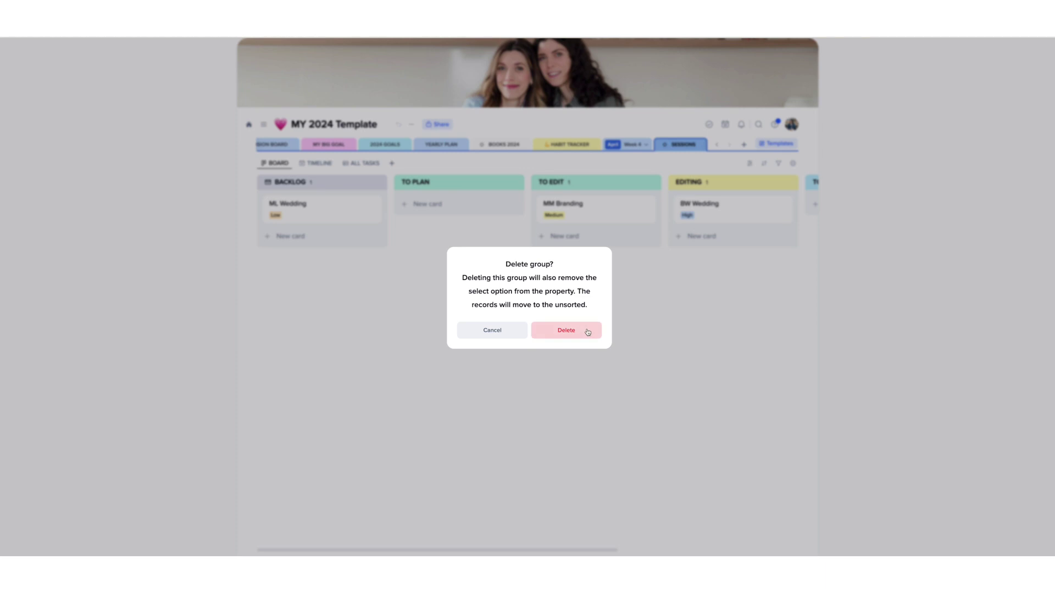
click(587, 332)
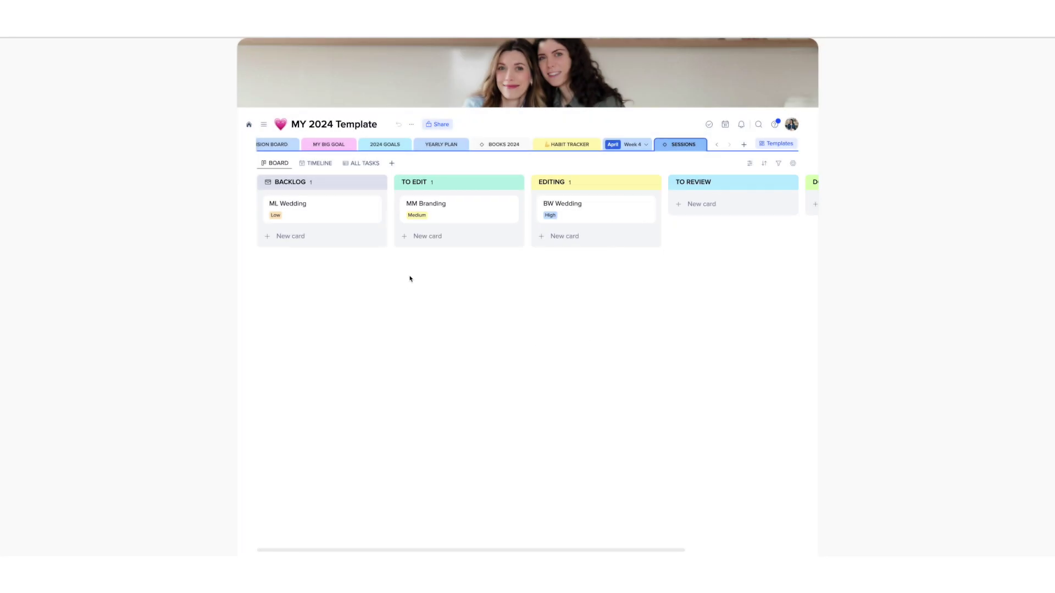
Set the MM Branding card's priority to High
click(438, 216)
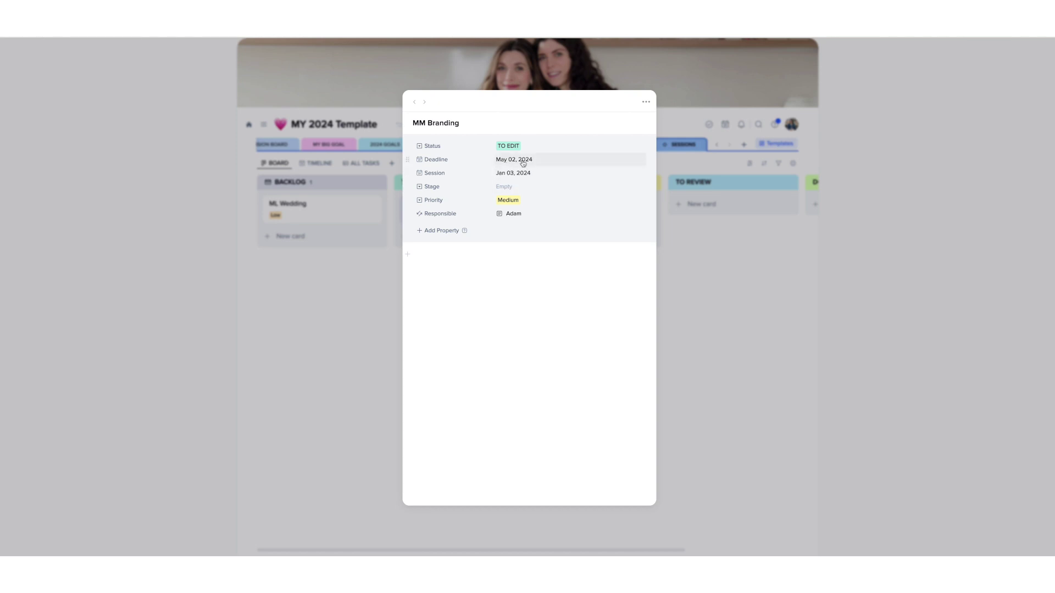
click(504, 202)
click(511, 219)
click(287, 292)
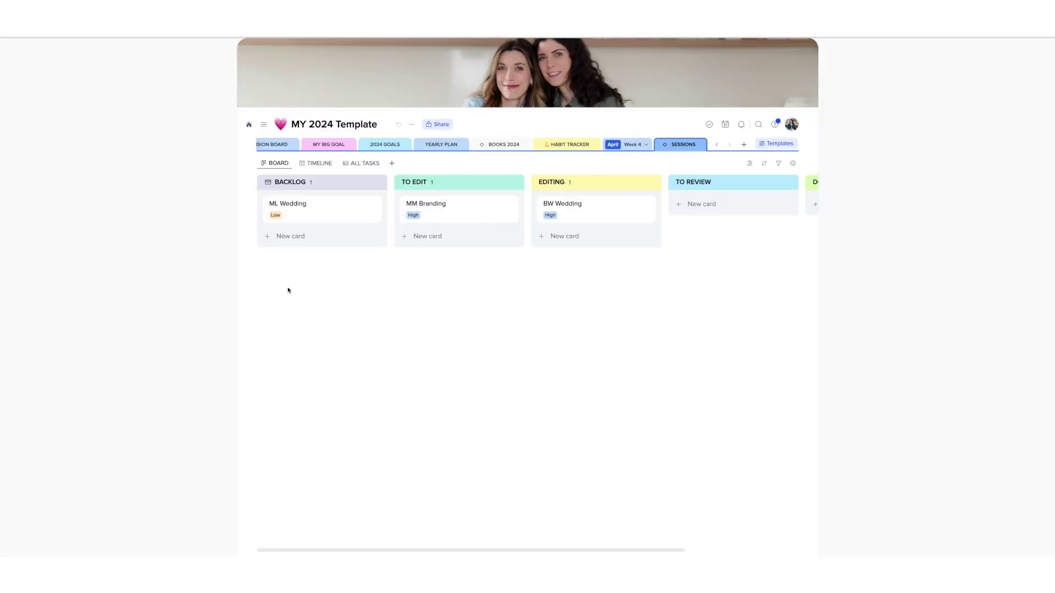
click(440, 215)
key(Escape)
Glance at BW Wedding, then move MM Branding into Editing and onward to Done
click(567, 218)
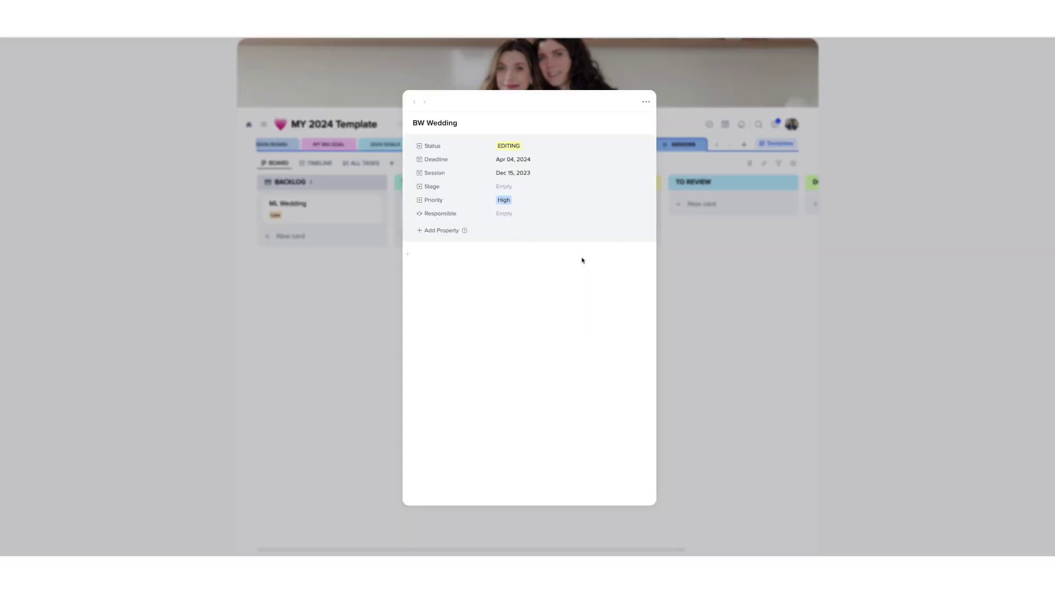
click(358, 287)
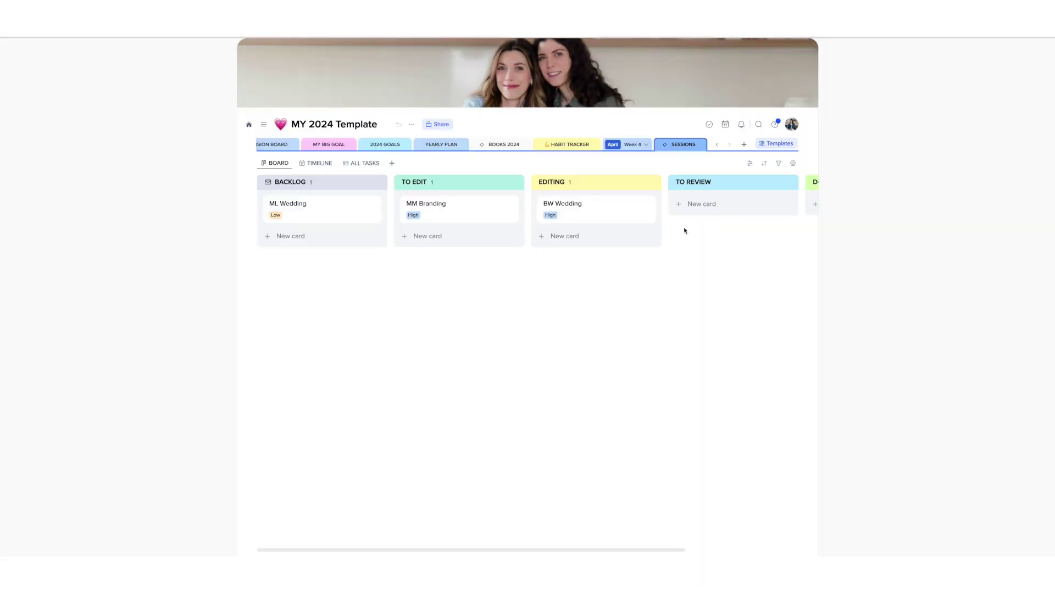
scroll(651, 217, right, 3)
scroll(660, 216, left, 3)
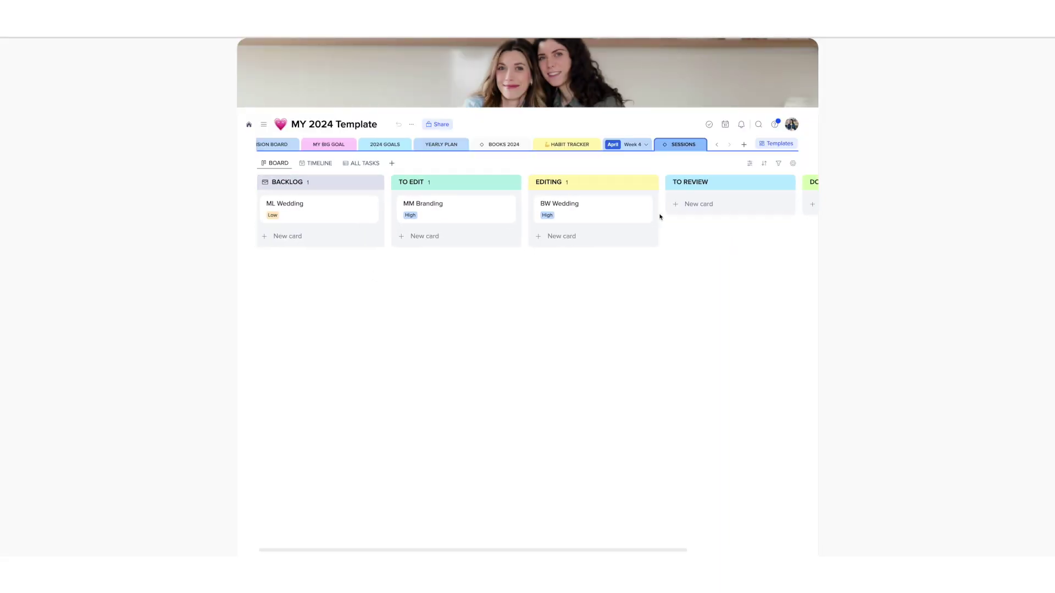
drag(467, 214, 610, 229)
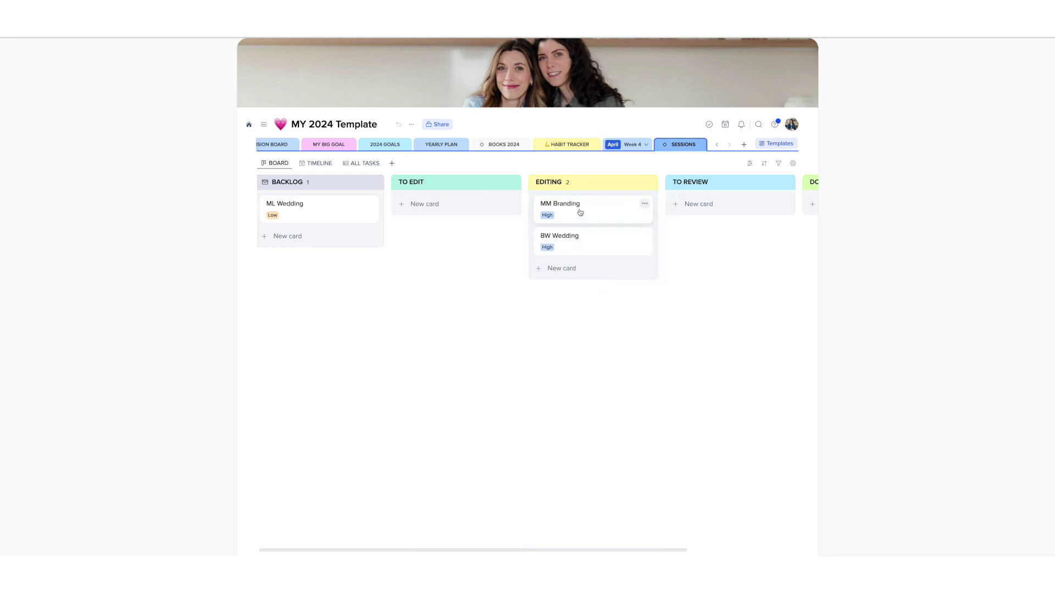
scroll(581, 207, right, 2)
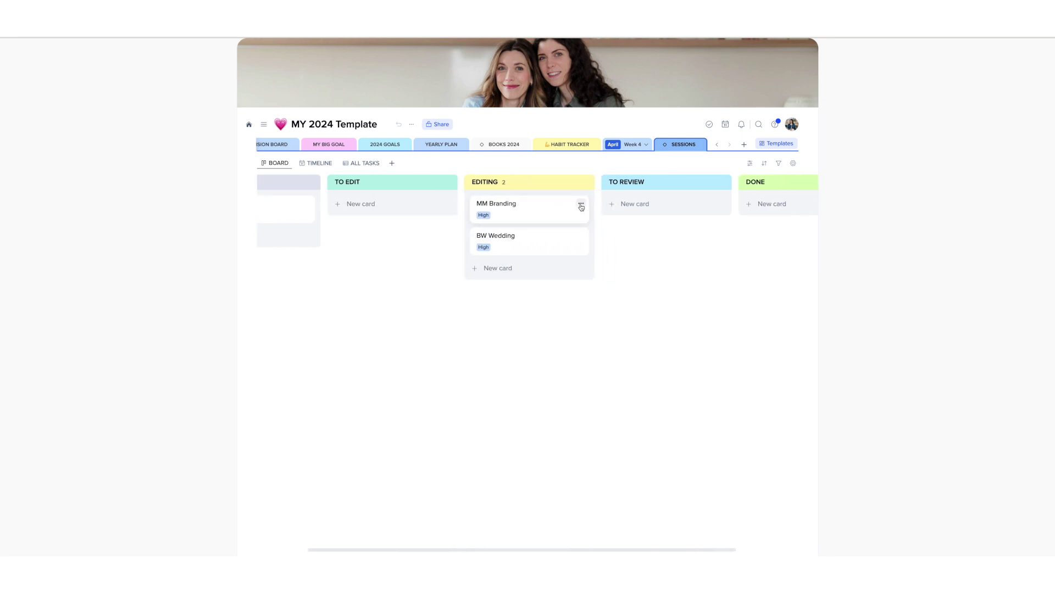
scroll(581, 207, right, 3)
drag(434, 215, 670, 208)
Move ML Wedding from BACKLOG into TO EDIT and open BW Wedding's details
scroll(591, 235, right, 1)
scroll(577, 215, left, 6)
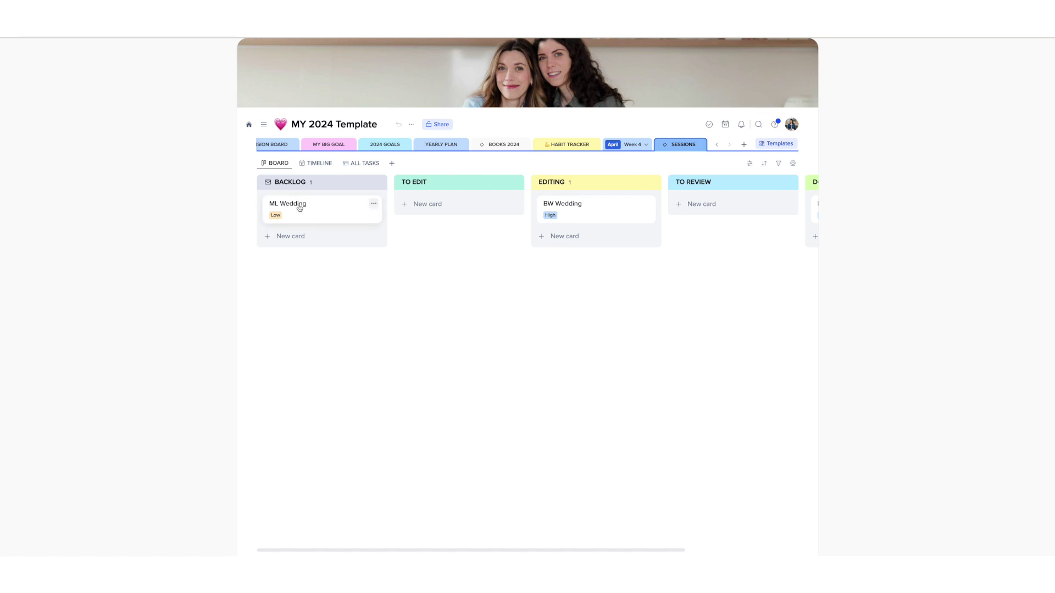
drag(299, 209, 460, 291)
scroll(579, 236, right, 3)
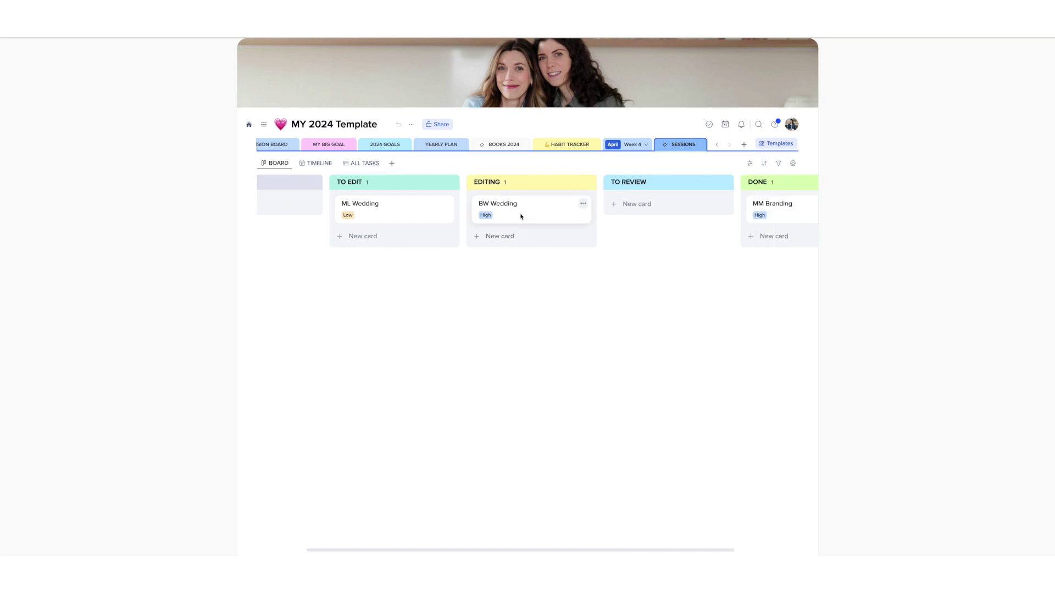
click(519, 215)
Add a CLIENT'S NOTES Heading 1 with a divider beneath it in BW Wedding
click(477, 262)
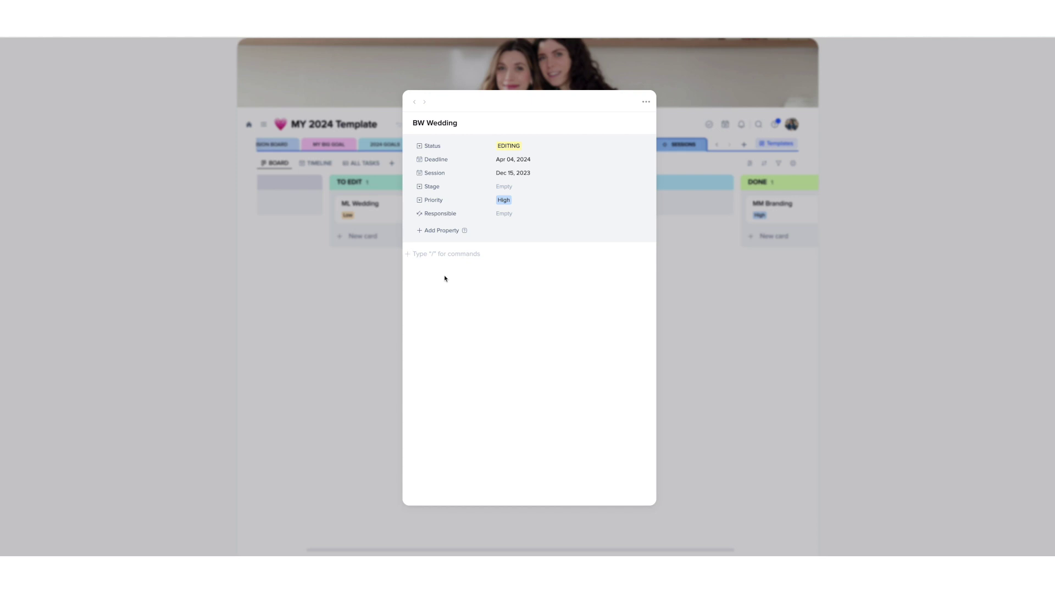
text(/)
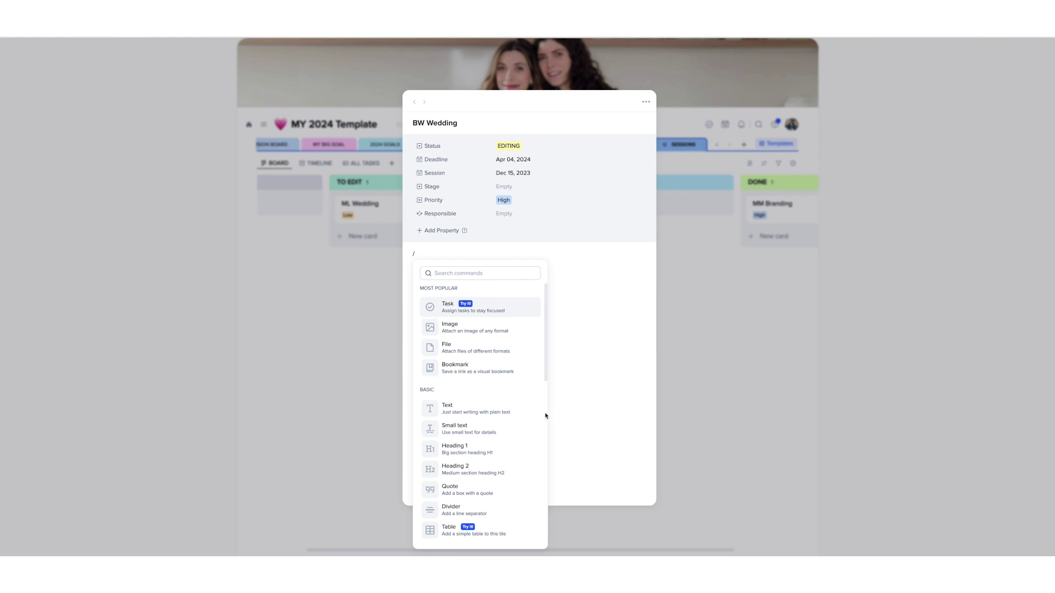
click(464, 449)
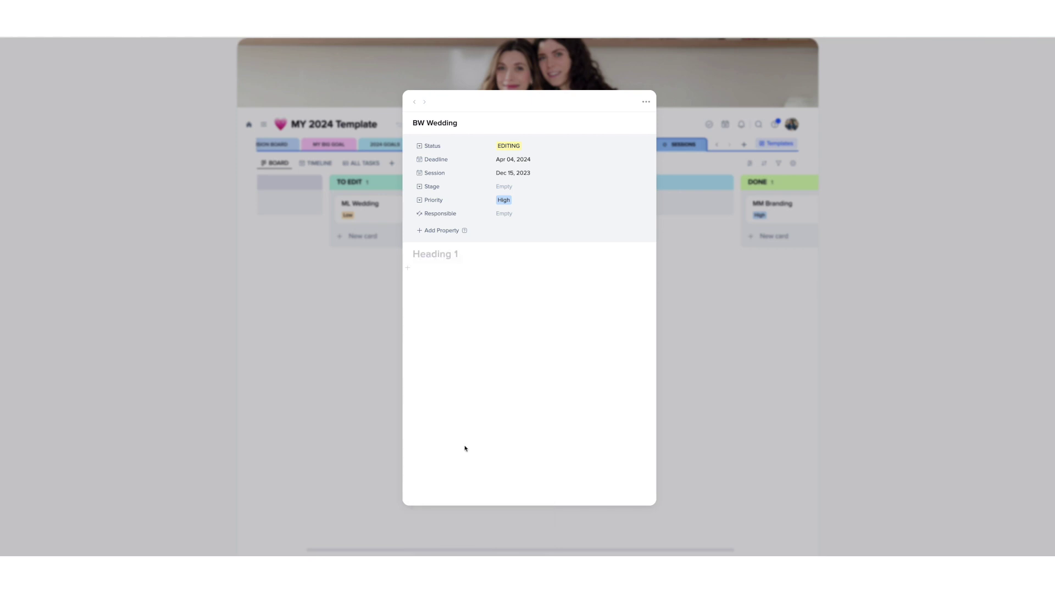
text(CLIENT?S)
key(BackSpace)
key(BackSpace)
text('S NOTES)
key(Return)
text(/)
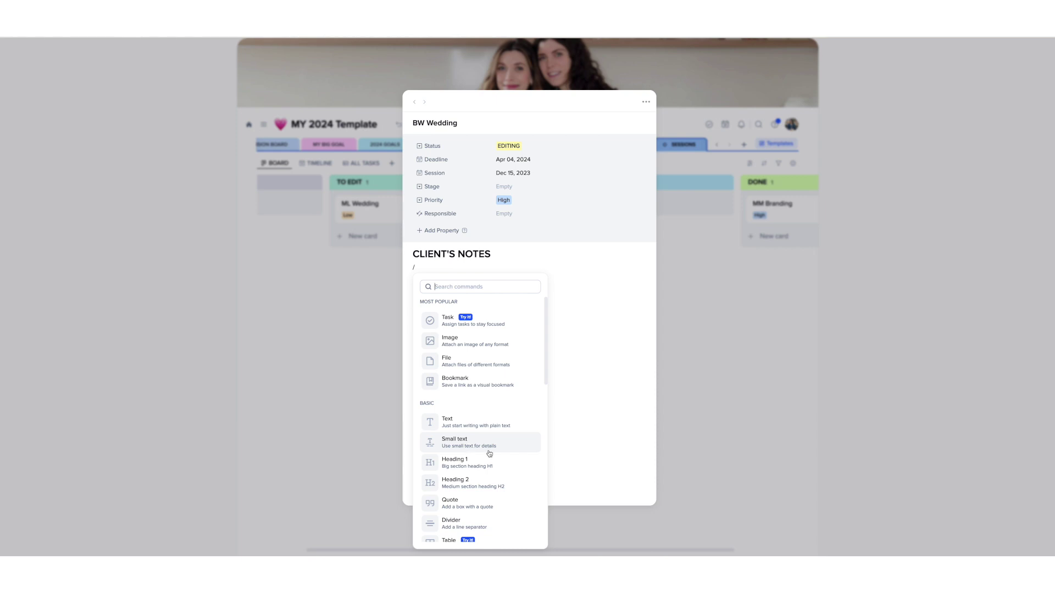
text(div)
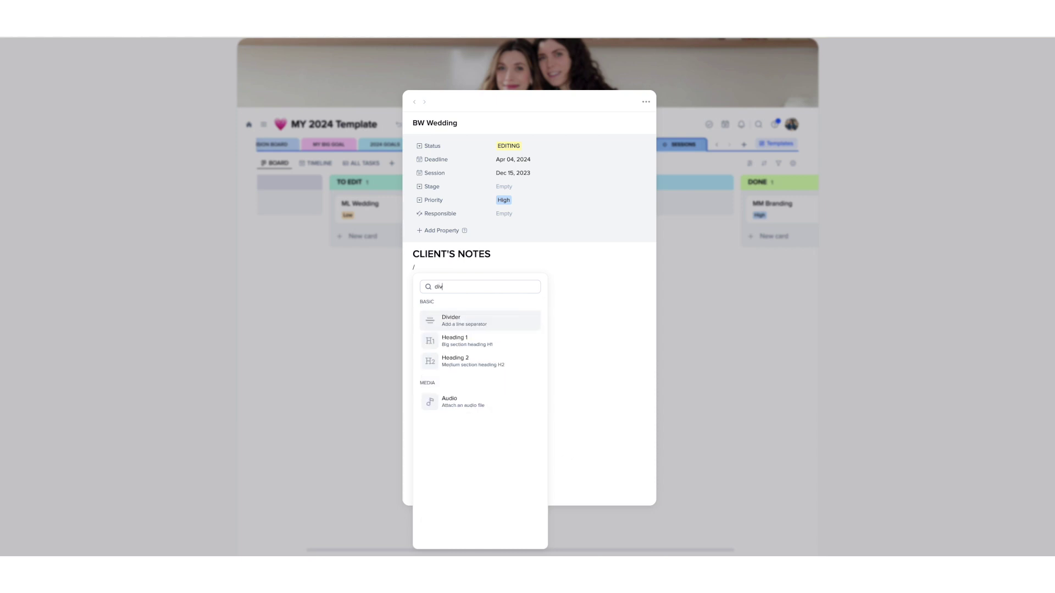
key(Return)
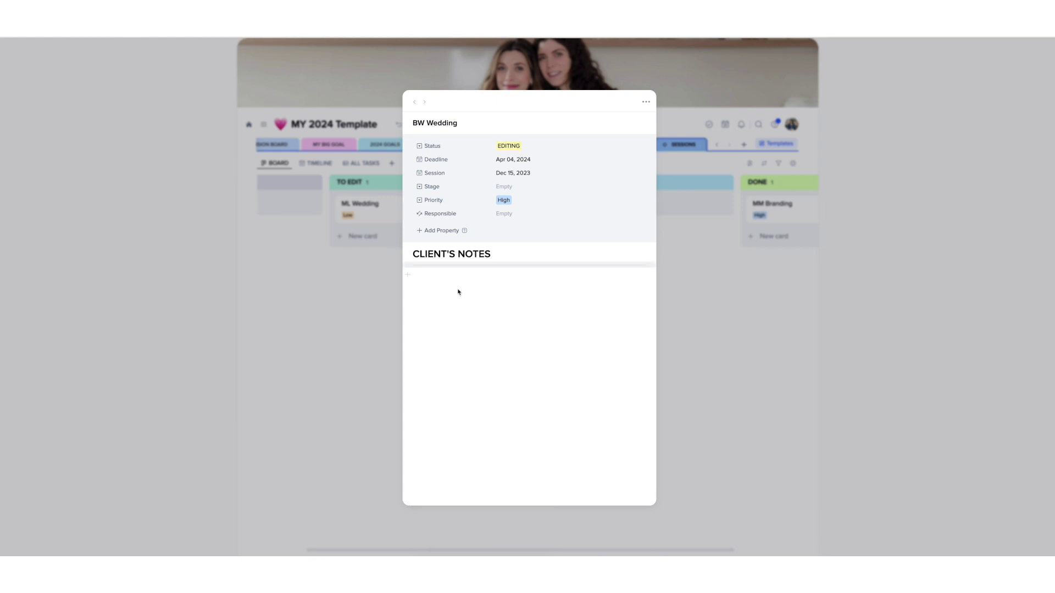
Insert a checklist: spot removale, local adjustments, culling, revision of anchor images
click(451, 275)
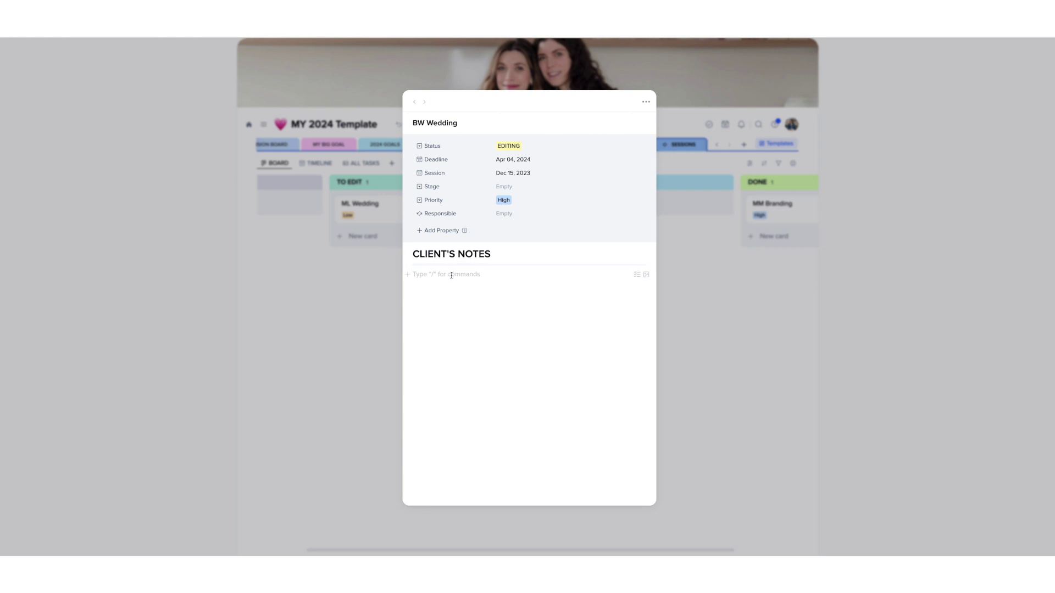
text(/list)
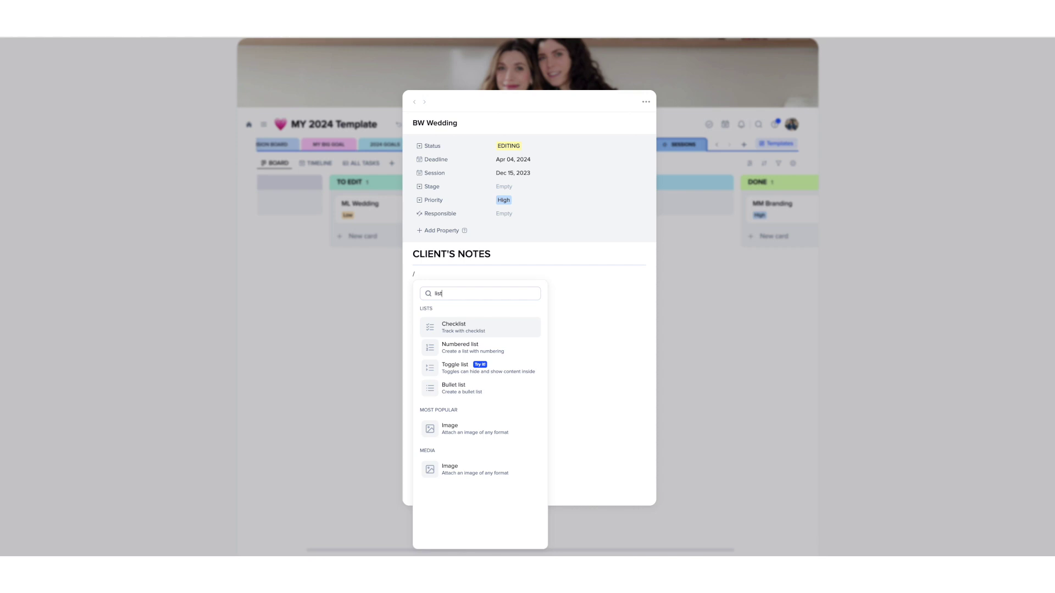
key(Return)
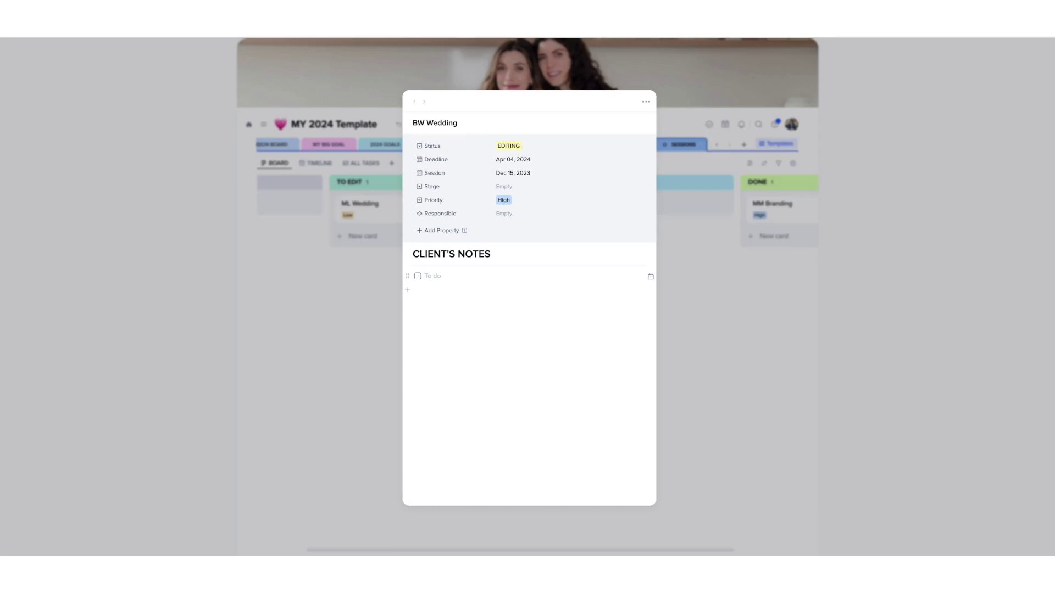
text(spot removale)
key(Return)
text(local adjustments)
key(Return)
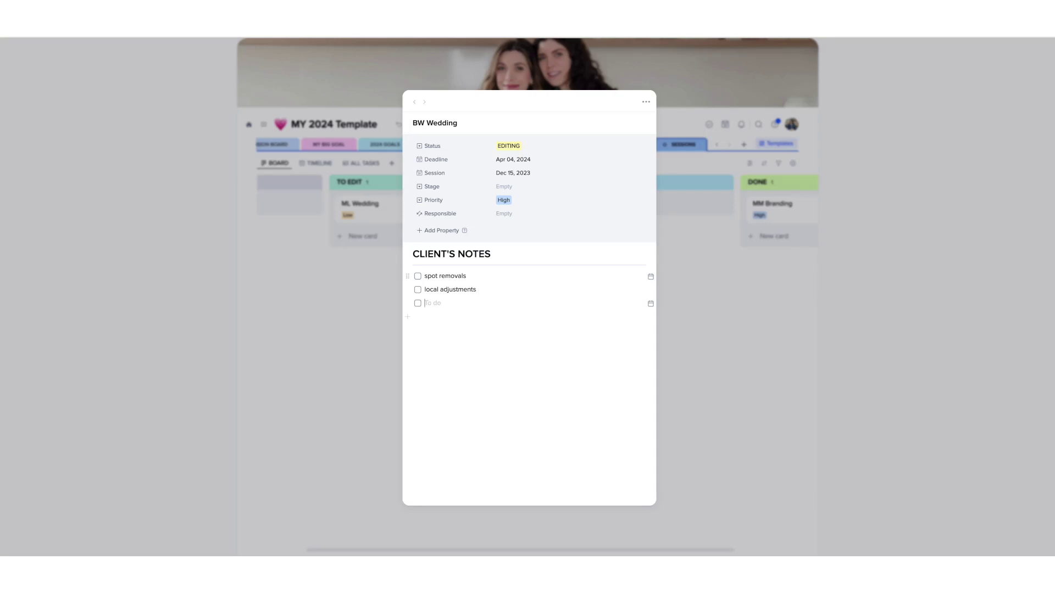
text(culling)
key(Return)
text(revision of anchor images)
key(Return)
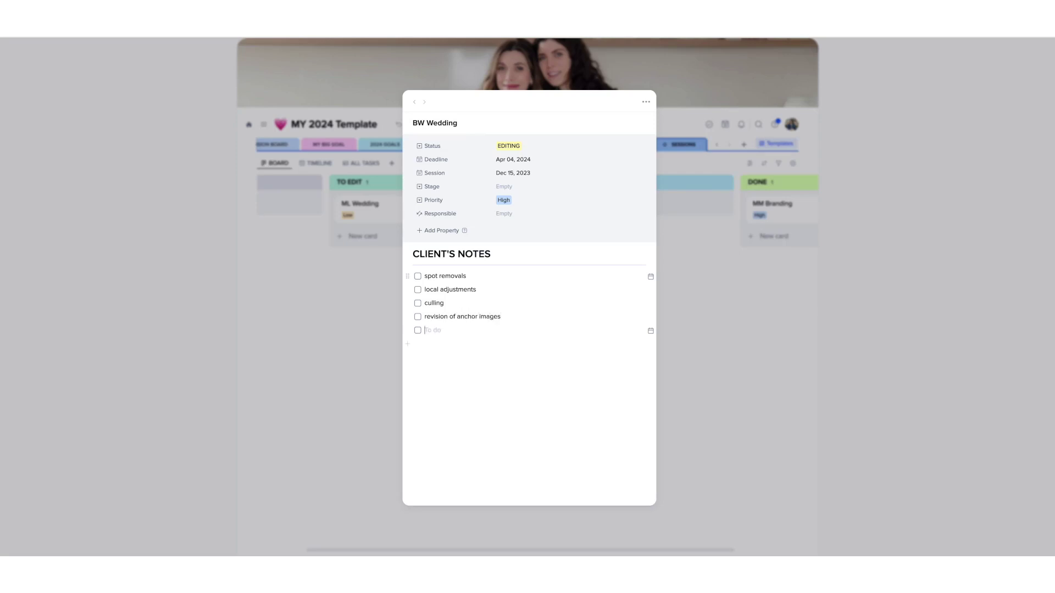
Tick all four checklist items and close the BW Wedding card
click(417, 316)
click(417, 290)
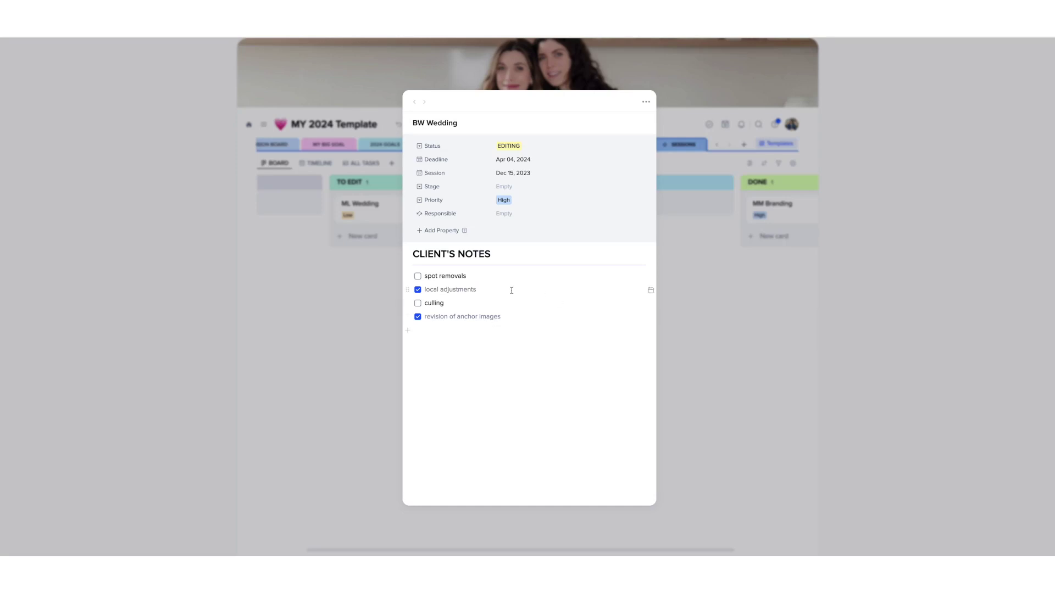
click(417, 276)
click(417, 306)
click(384, 304)
Drag the ML Wedding card from TO EDIT into TO REVIEW
drag(391, 215, 636, 204)
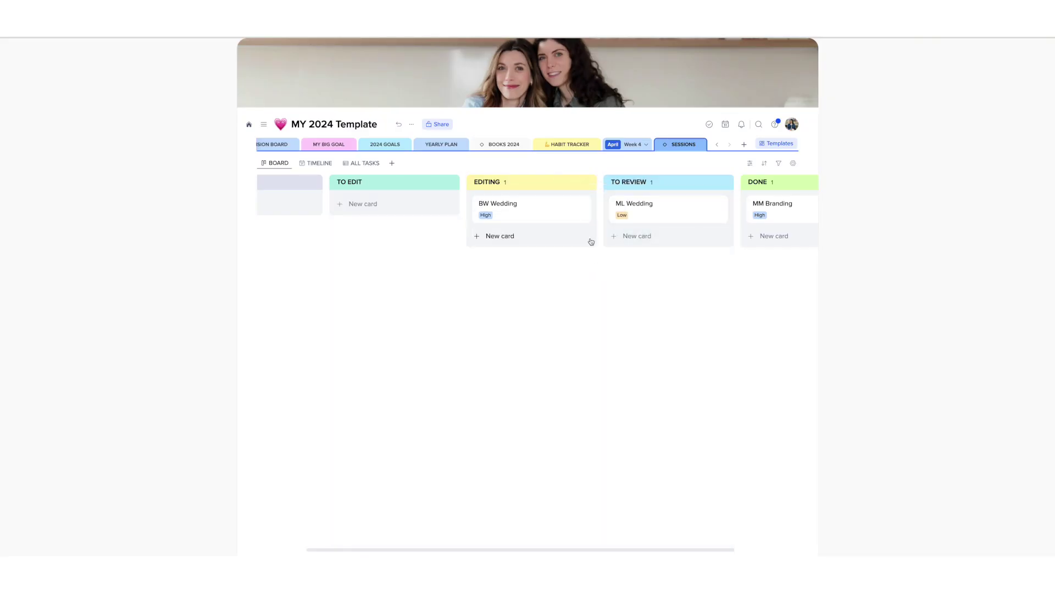
scroll(592, 240, right, 2)
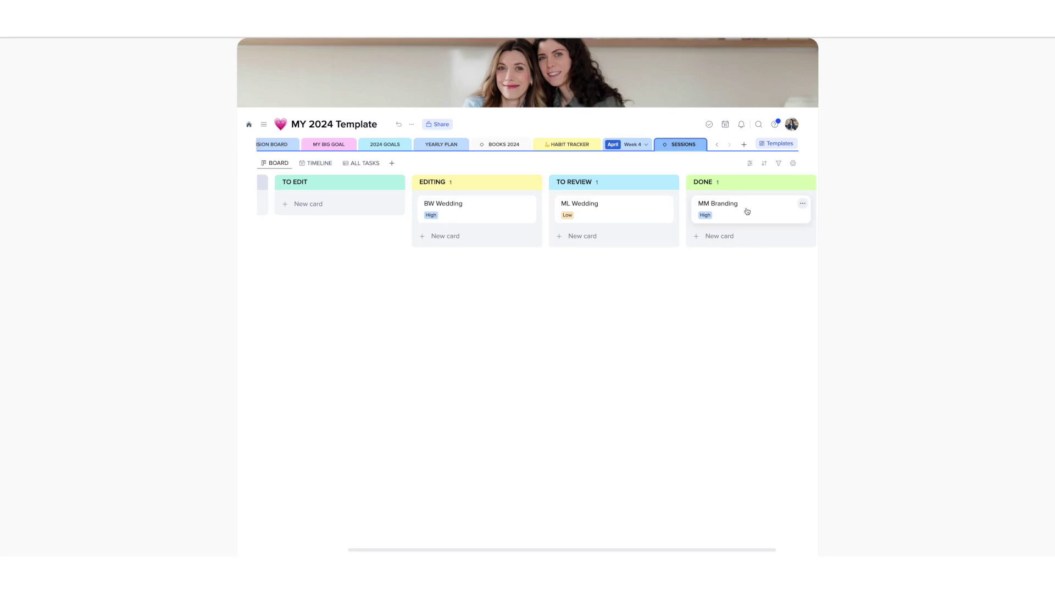
scroll(499, 189, right, 2)
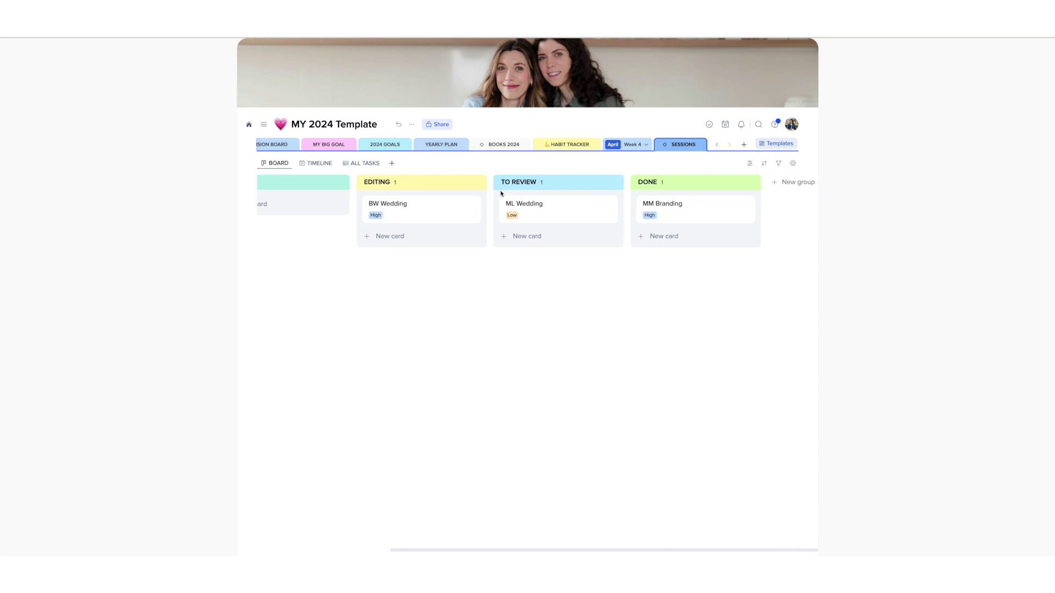